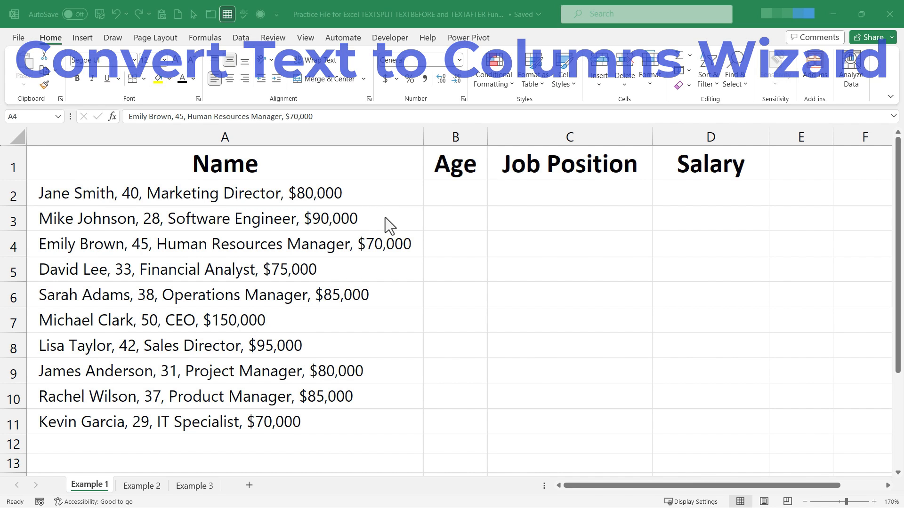
Step: Insert a blank column between the Name and Age columns and make it slightly narrower
{"action": "left_click", "coordinate": [14, 245]}
{"action": "left_click", "coordinate": [462, 193]}
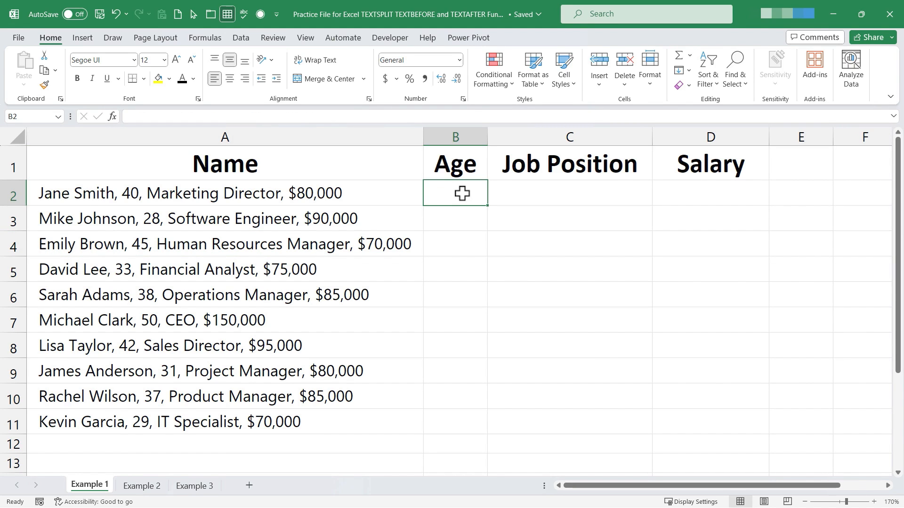
{"action": "key", "text": "Left"}
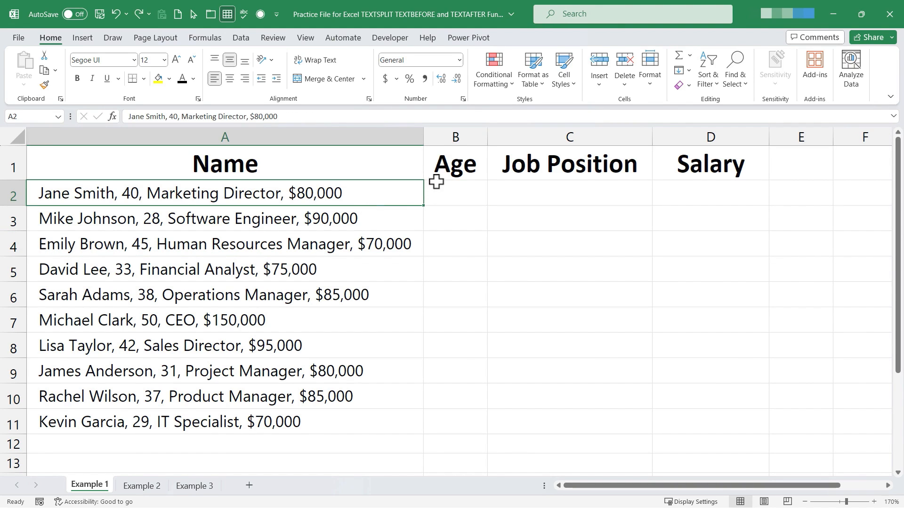
{"action": "right_click", "coordinate": [453, 137]}
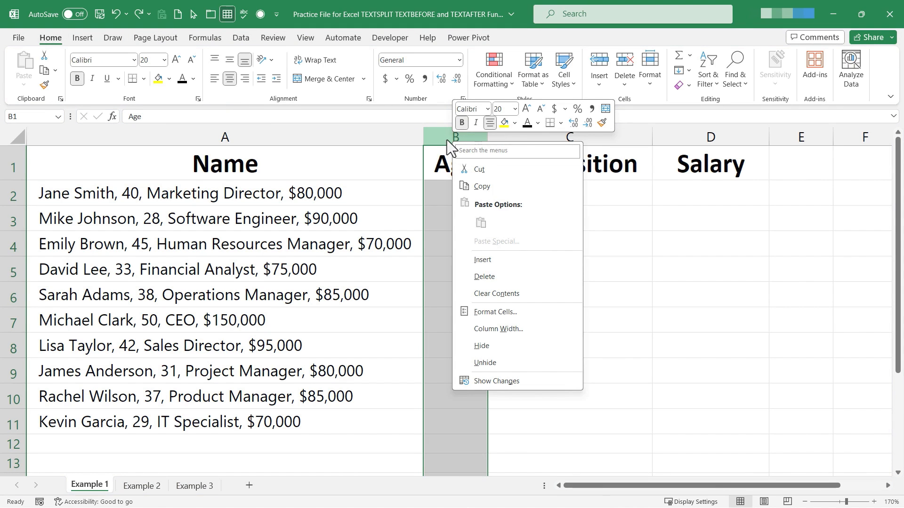
{"action": "left_click", "coordinate": [486, 261]}
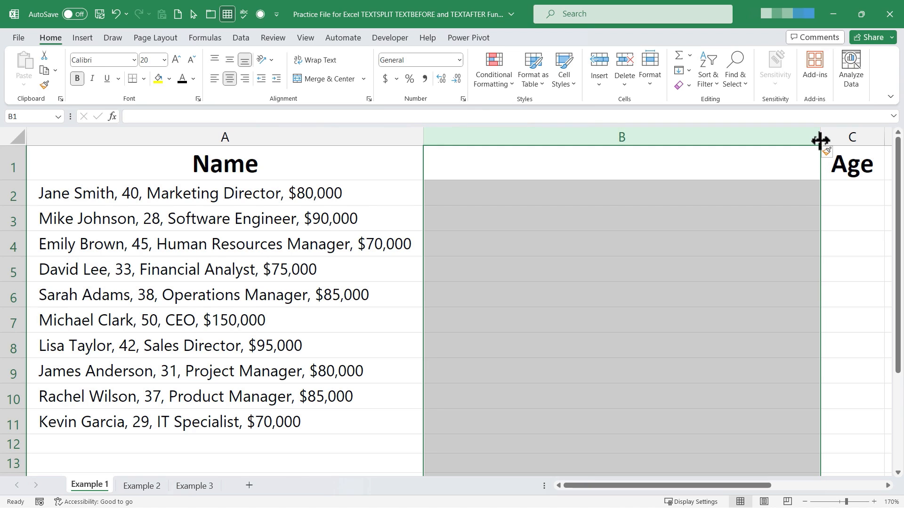
{"action": "left_click_drag", "start_coordinate": [820, 140], "coordinate": [789, 142]}
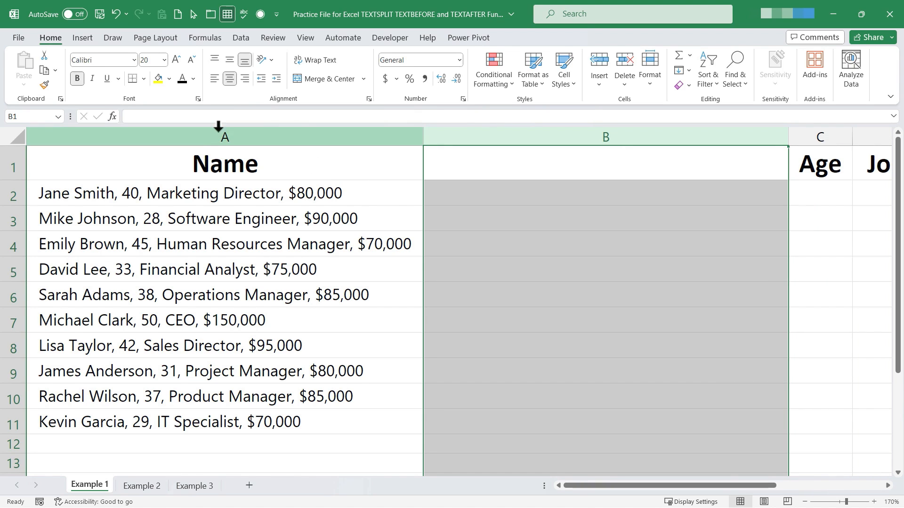
Step: Enter the header Name in cell B1 of the new column
{"action": "left_click", "coordinate": [603, 163]}
{"action": "type", "text": "Name"}
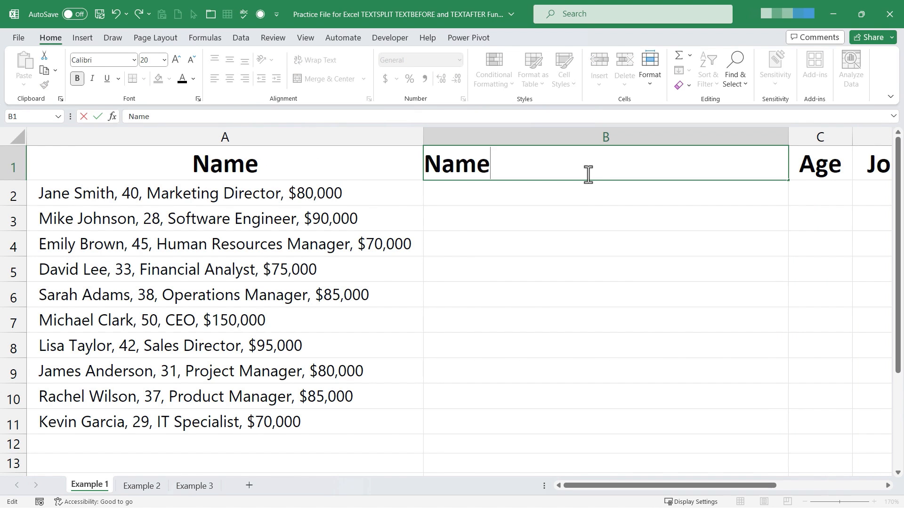
{"action": "left_click", "coordinate": [543, 194]}
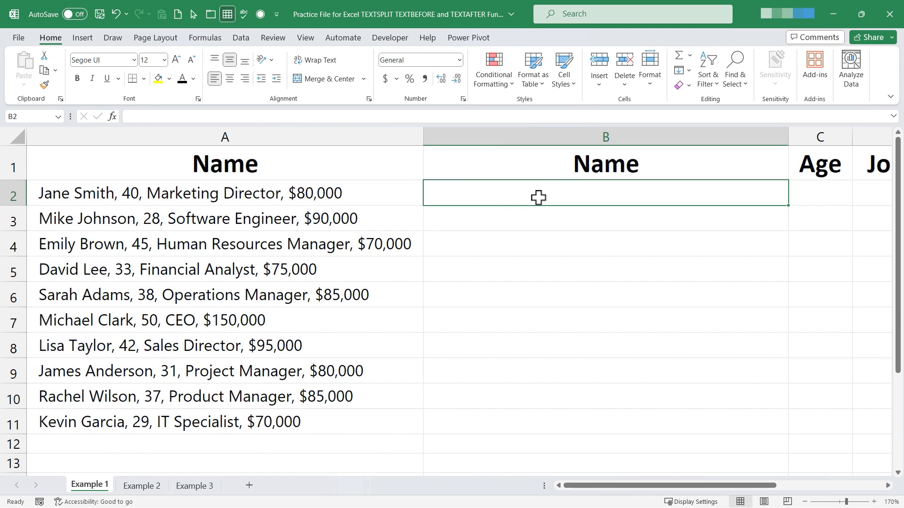
Step: Enter the formula =TEXTSPLIT(A2,",") in cell B2 to split the combined text at the commas
{"action": "type", "text": "=t"}
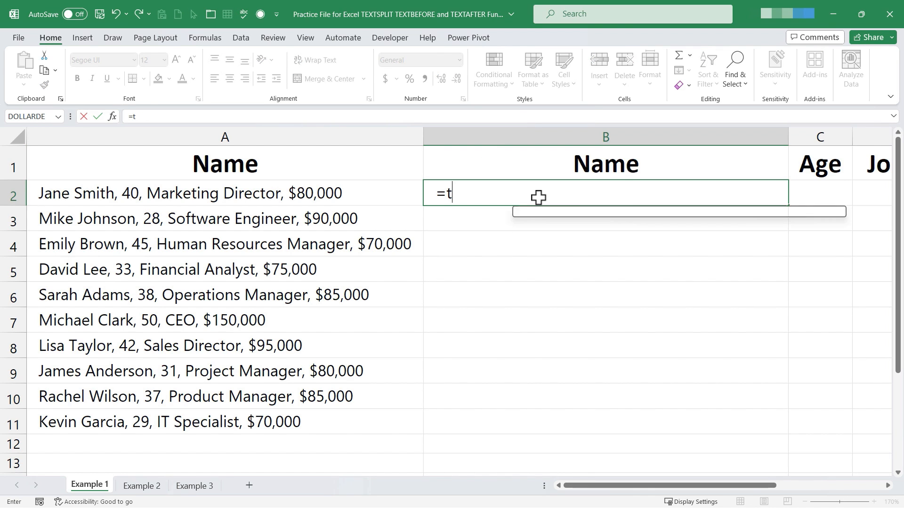
{"action": "type", "text": "extsplit("}
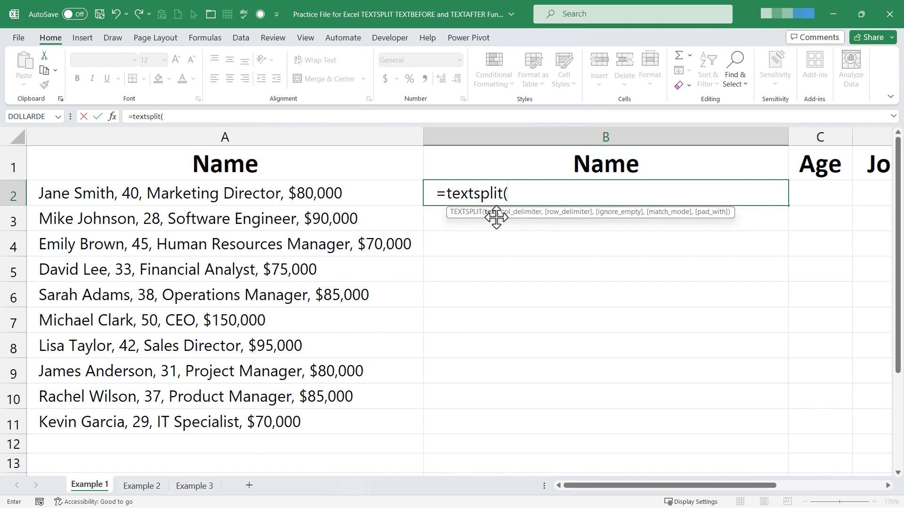
{"action": "left_click", "coordinate": [224, 193]}
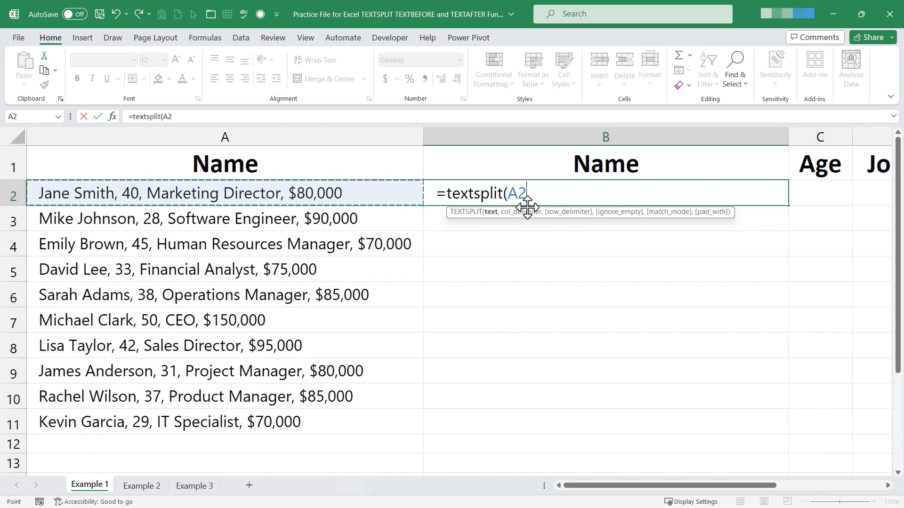
{"action": "type", "text": ","}
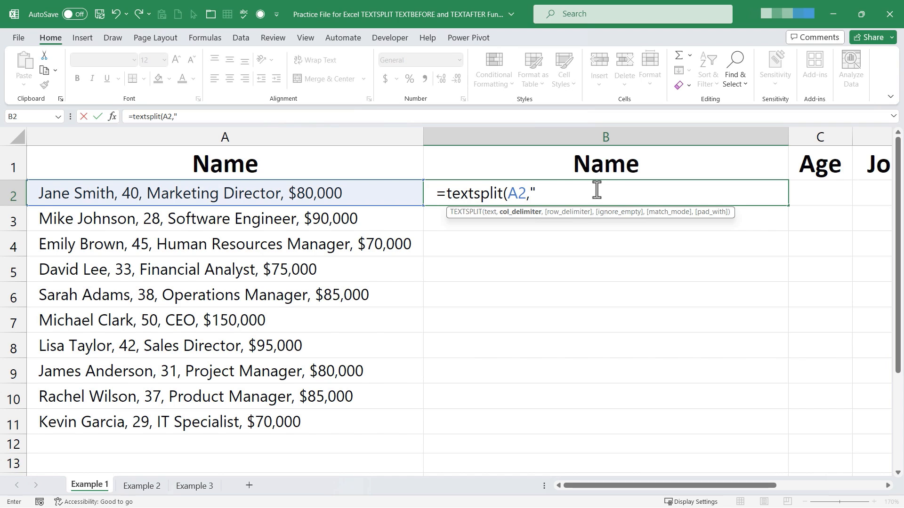
{"action": "type", "text": "\""}
{"action": "type", "text": ")"}
{"action": "key", "text": "Return"}
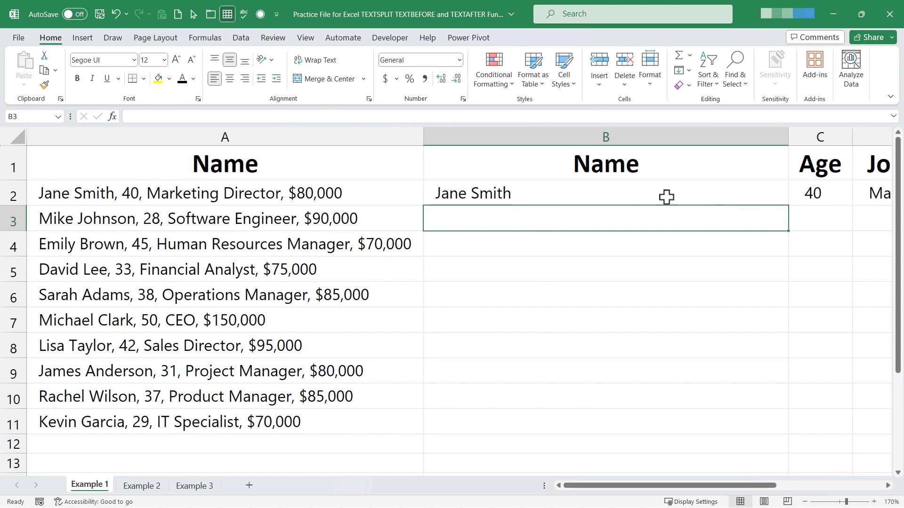
Step: Remove the thousands comma from the salary in cell A2 so it reads $80000, and check the split result in row 2
{"action": "left_click_drag", "start_coordinate": [746, 487], "coordinate": [856, 477]}
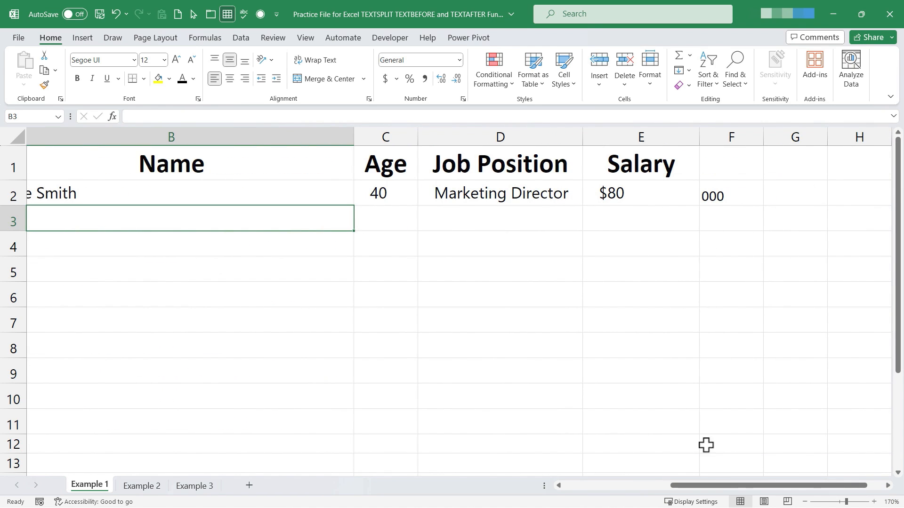
{"action": "left_click_drag", "start_coordinate": [711, 485], "coordinate": [552, 487]}
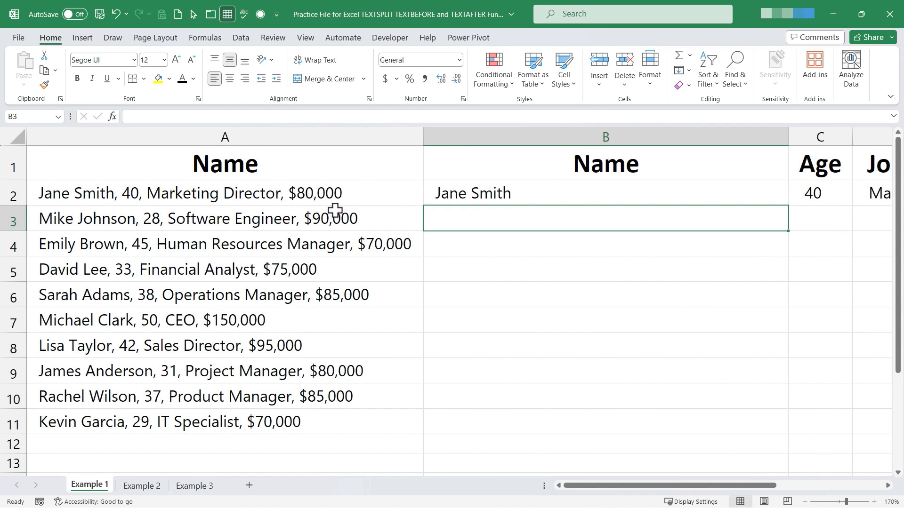
{"action": "left_click_drag", "start_coordinate": [646, 487], "coordinate": [800, 468]}
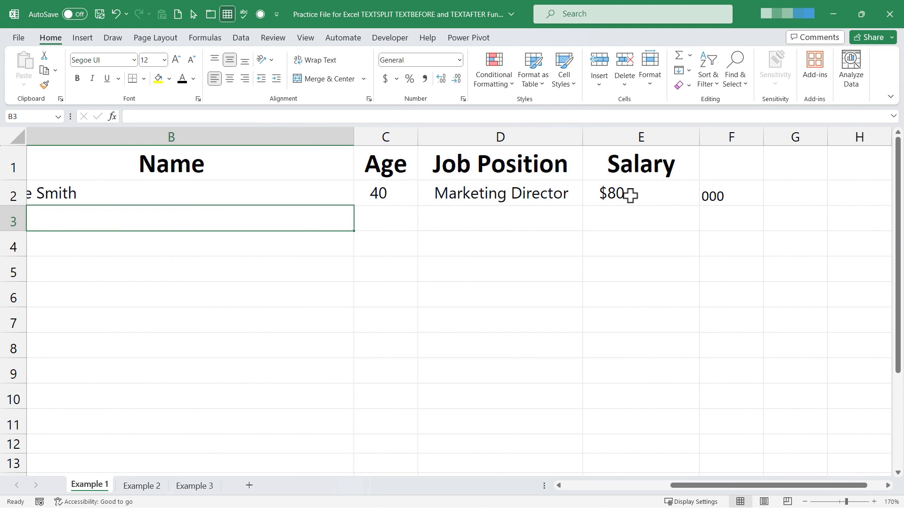
{"action": "scroll", "coordinate": [288, 266], "scroll_direction": "left", "scroll_amount": 5}
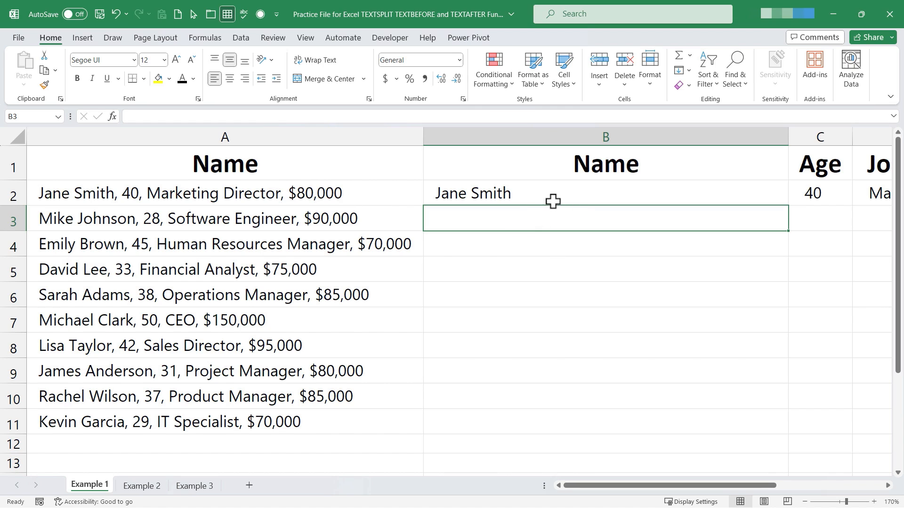
{"action": "double_click", "coordinate": [315, 193]}
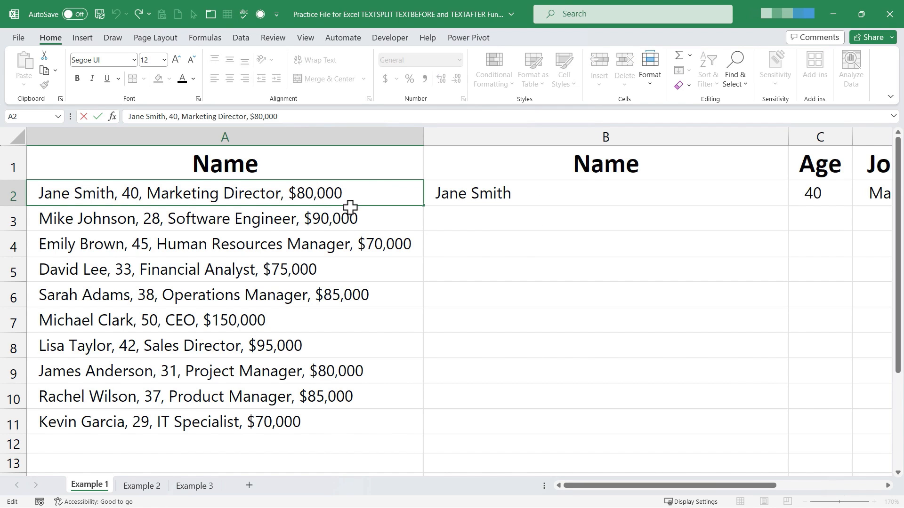
{"action": "key", "text": "BackSpace"}
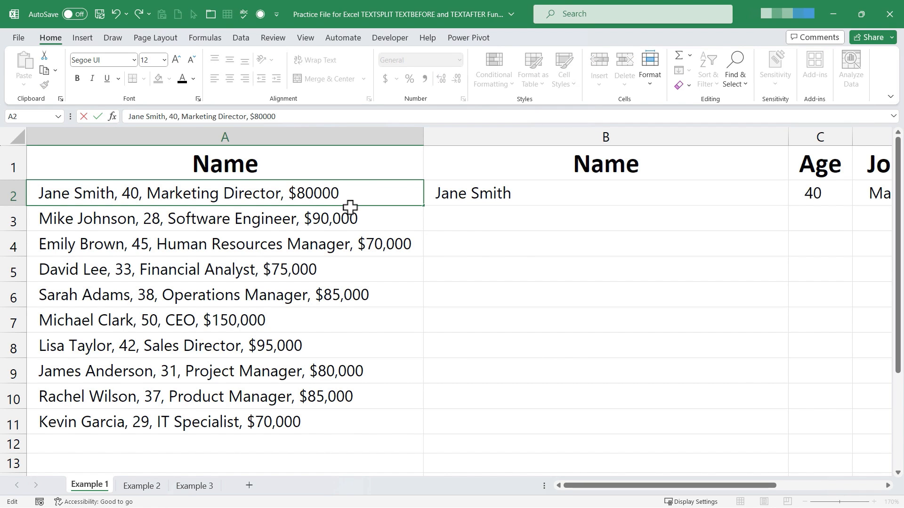
{"action": "key", "text": "Return"}
{"action": "left_click_drag", "start_coordinate": [612, 485], "coordinate": [546, 462]}
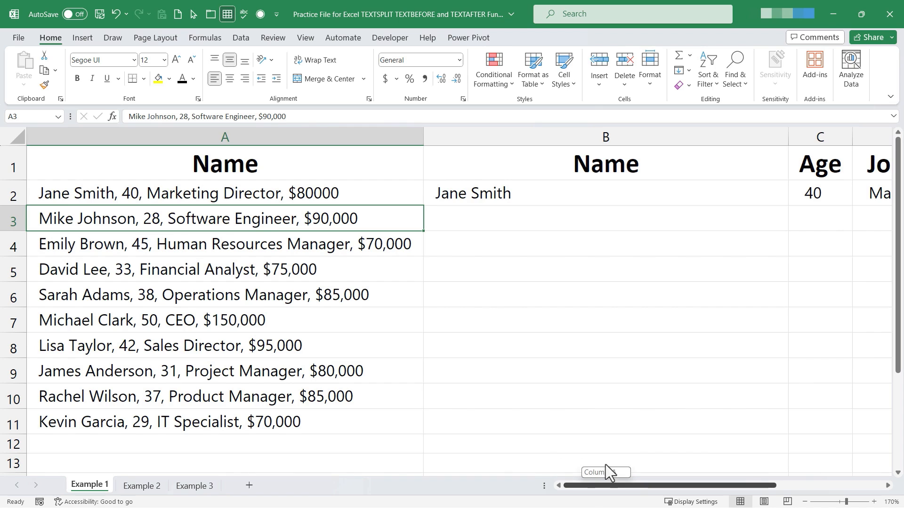
{"action": "left_click_drag", "start_coordinate": [605, 465], "coordinate": [712, 473]}
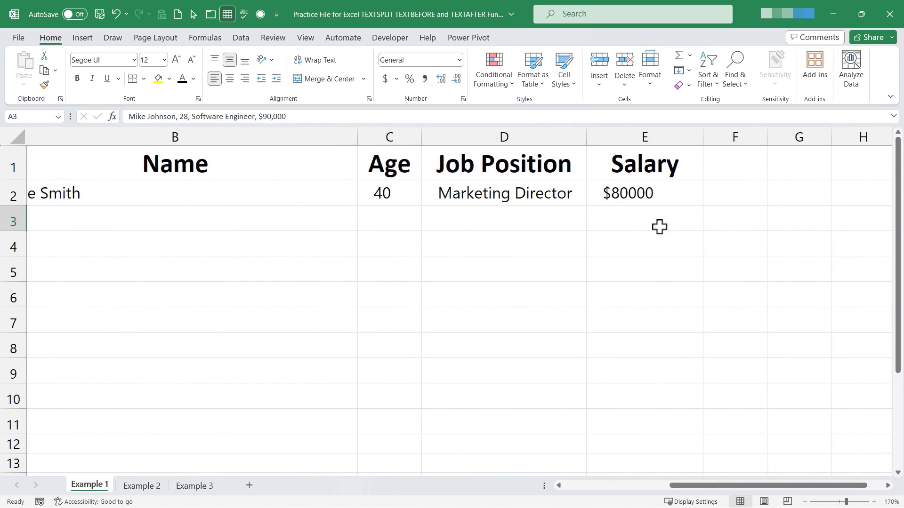
{"action": "scroll", "coordinate": [698, 234], "scroll_direction": "left", "scroll_amount": 1}
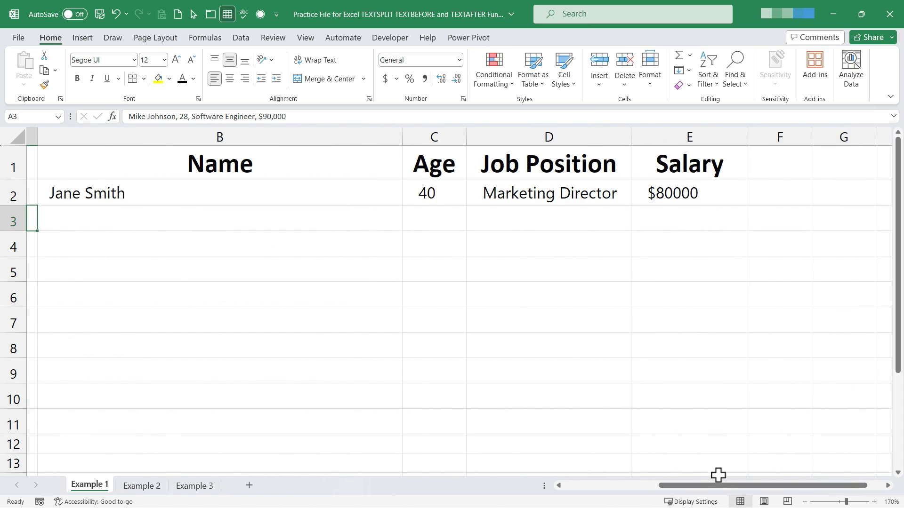
{"action": "left_click_drag", "start_coordinate": [720, 485], "coordinate": [563, 476]}
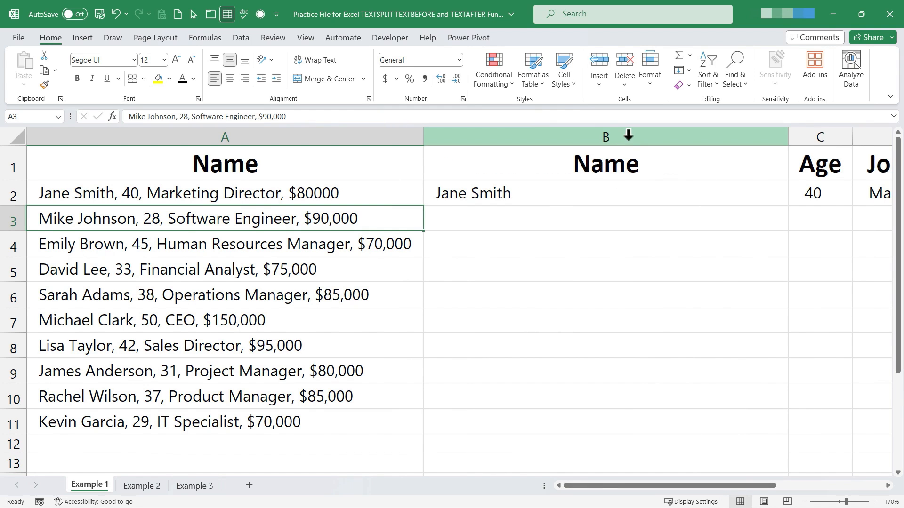
Step: Fill the TEXTSPLIT formula from cell B2 down to B11
{"action": "left_click", "coordinate": [597, 197]}
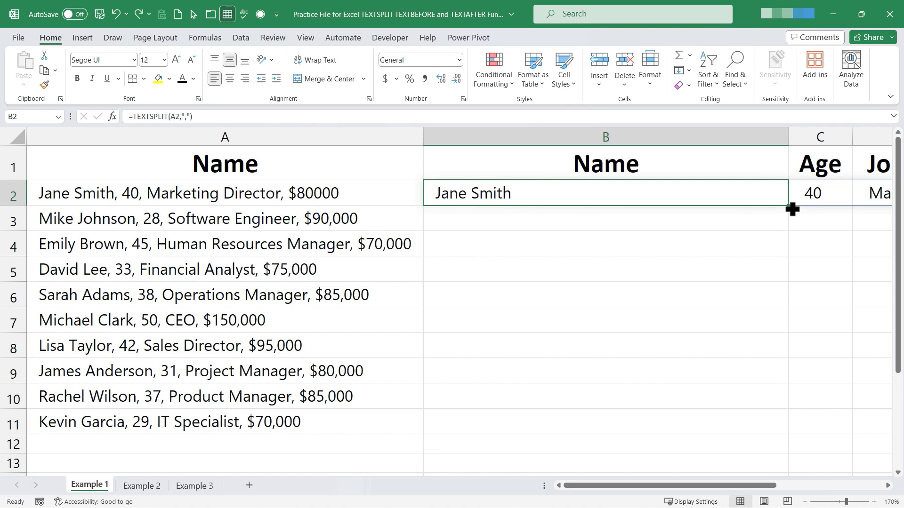
{"action": "left_click_drag", "start_coordinate": [791, 207], "coordinate": [739, 412]}
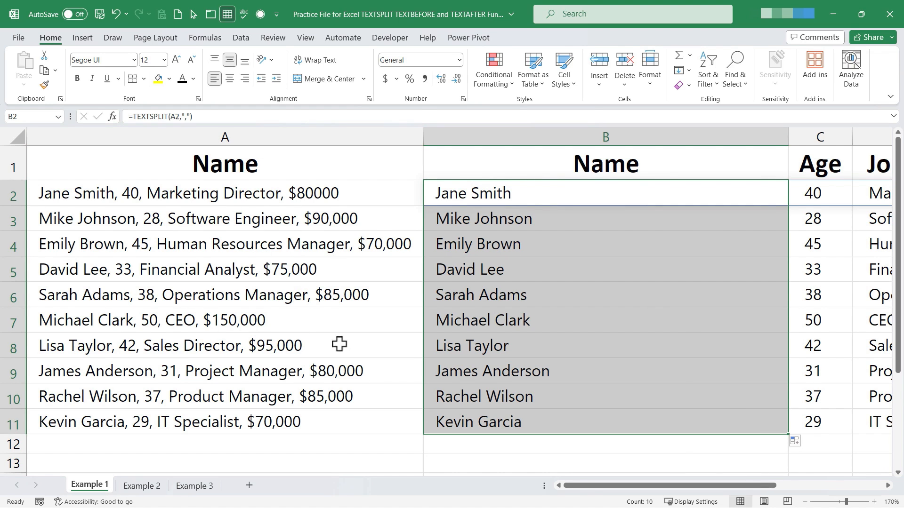
{"action": "left_click_drag", "start_coordinate": [582, 485], "coordinate": [610, 485]}
Step: Try to delete column A with the original combined text, and undo the deletion
{"action": "left_click", "coordinate": [248, 138]}
{"action": "right_click", "coordinate": [249, 141]}
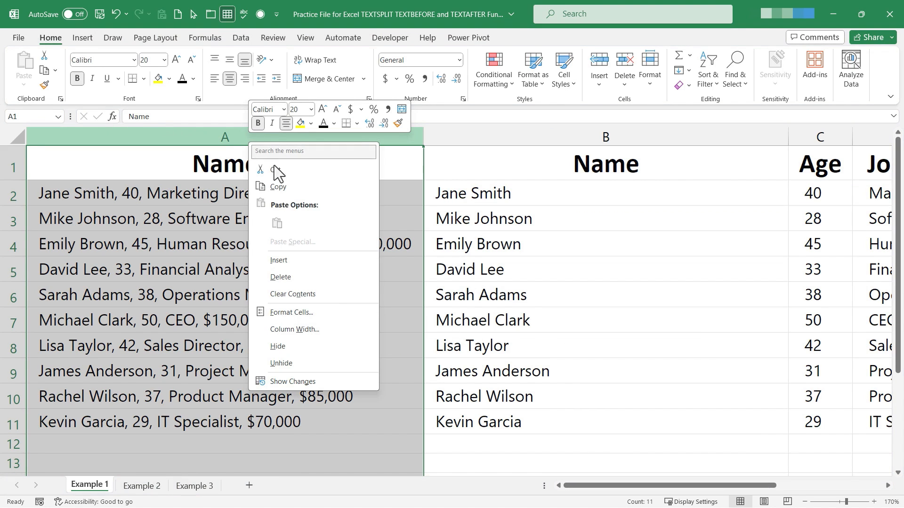
{"action": "left_click", "coordinate": [304, 278]}
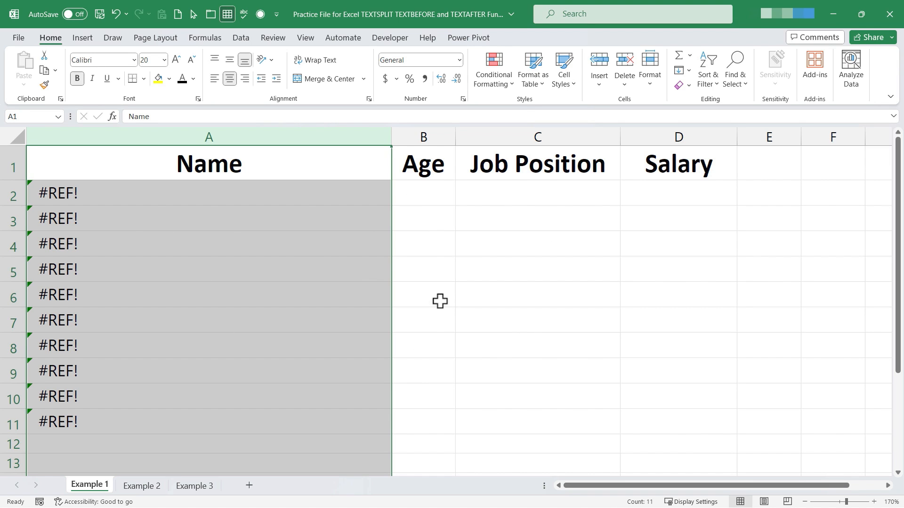
{"action": "key", "text": "ctrl+z"}
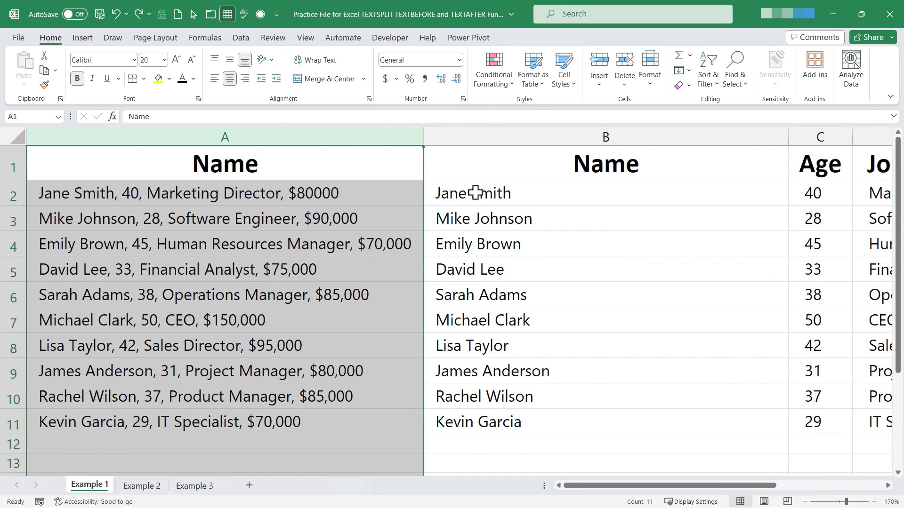
Step: Check the TEXTSPLIT formulas in B2 and B11, and copy the split data range B2:E11
{"action": "left_click", "coordinate": [496, 197]}
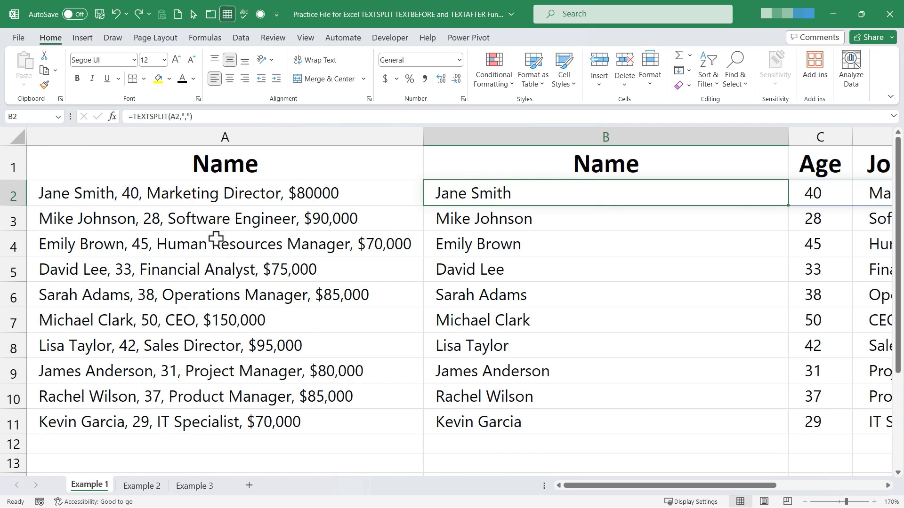
{"action": "left_click", "coordinate": [485, 418]}
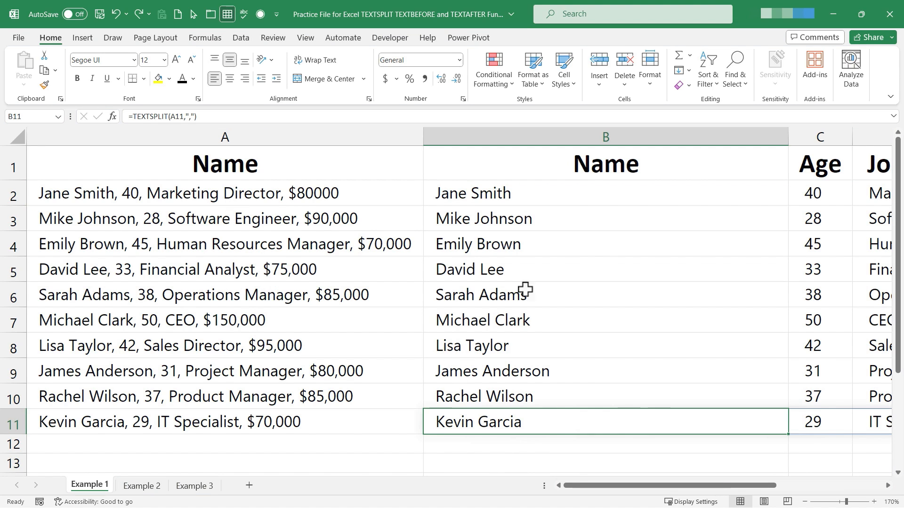
{"action": "left_click_drag", "start_coordinate": [480, 194], "coordinate": [897, 398]}
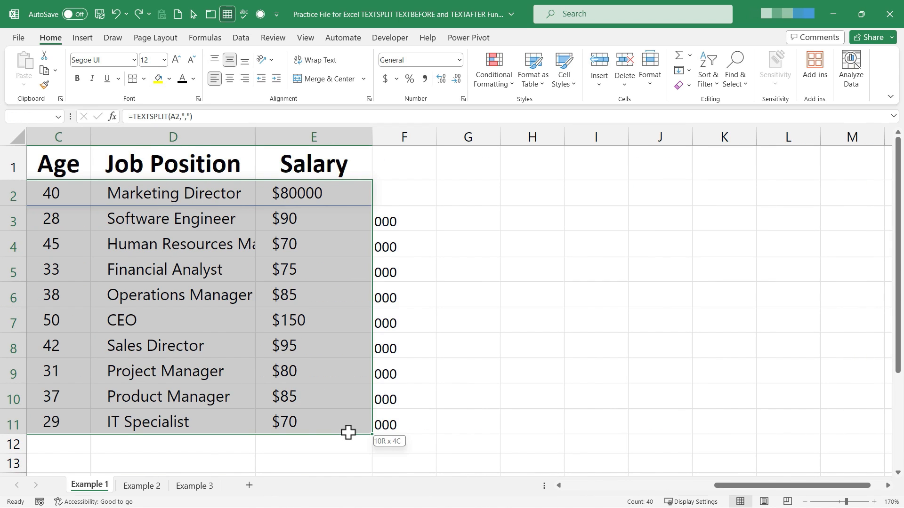
{"action": "left_click_drag", "start_coordinate": [349, 432], "coordinate": [323, 423]}
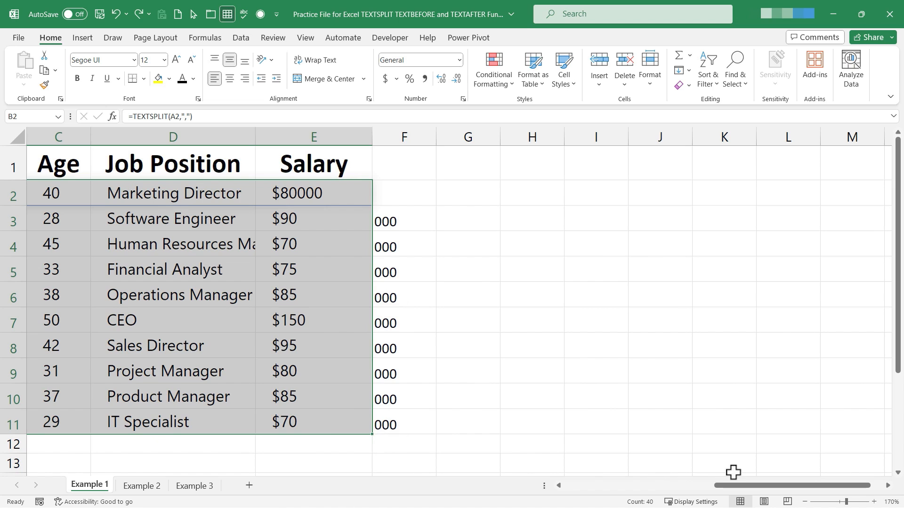
{"action": "left_click_drag", "start_coordinate": [735, 485], "coordinate": [634, 495]}
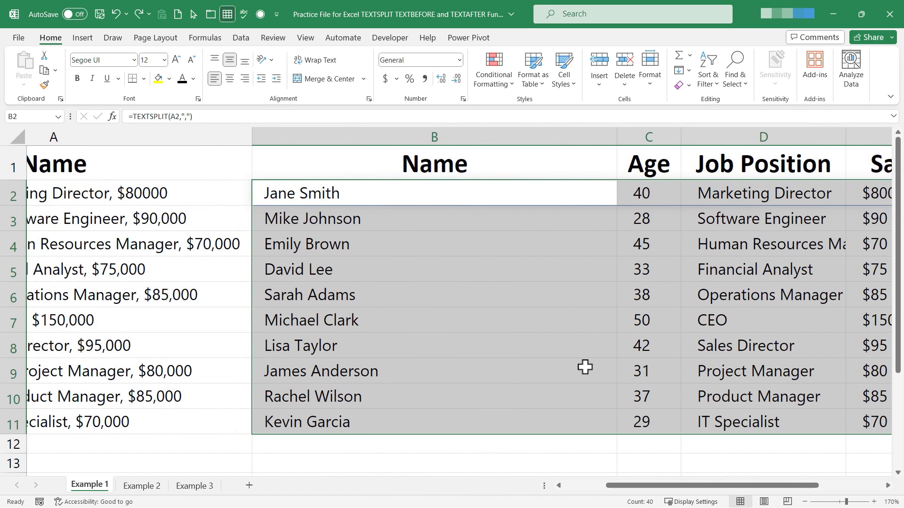
{"action": "key", "text": "ctrl+c"}
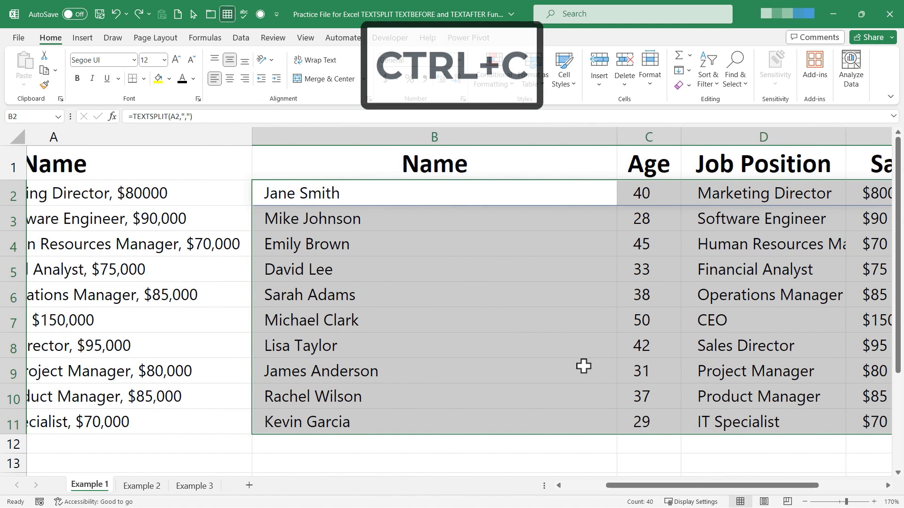
Step: Paste the copied split data as values only, starting at cell B13, and check the pasted rows
{"action": "left_click_drag", "start_coordinate": [621, 486], "coordinate": [581, 498]}
{"action": "scroll", "coordinate": [426, 341], "scroll_direction": "down", "scroll_amount": 1}
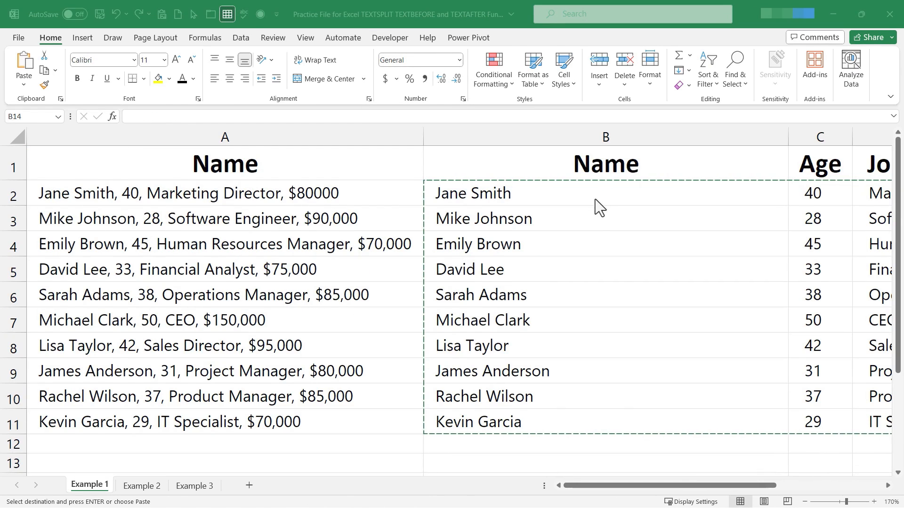
{"action": "scroll", "coordinate": [588, 222], "scroll_direction": "down", "scroll_amount": 2}
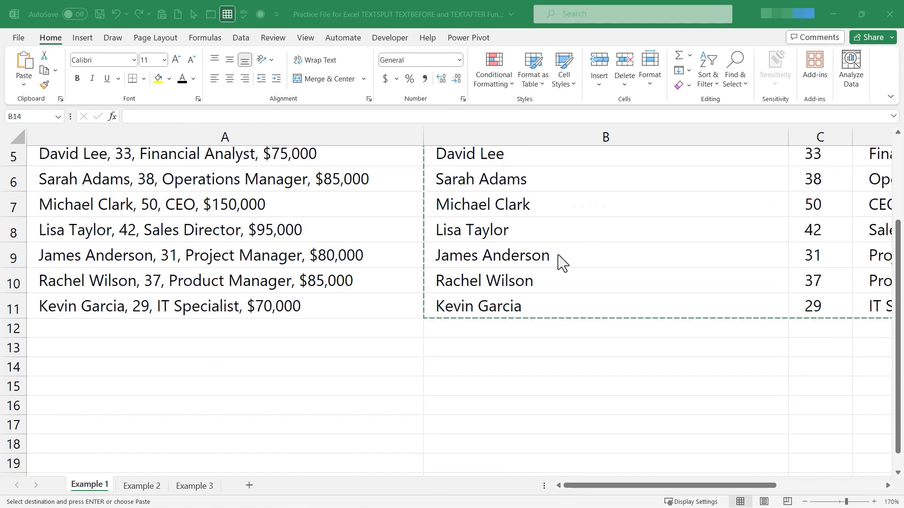
{"action": "left_click", "coordinate": [509, 343]}
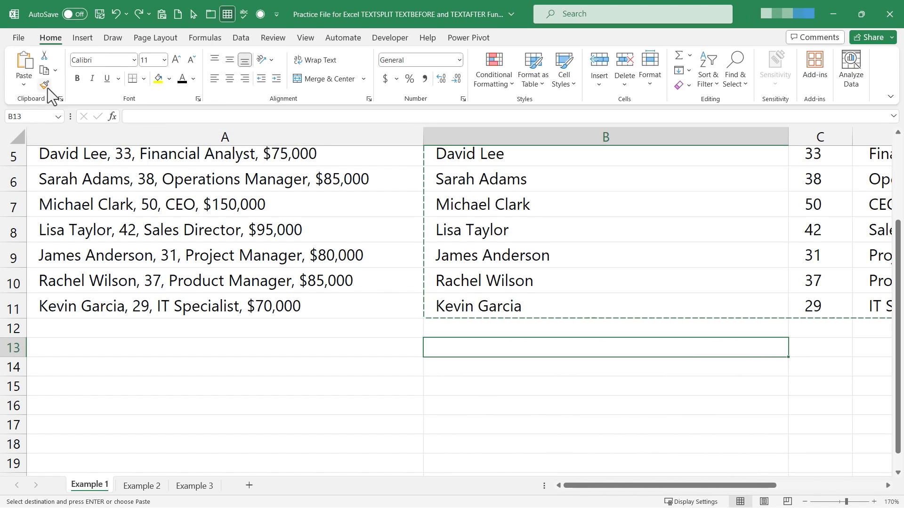
{"action": "left_click", "coordinate": [24, 85]}
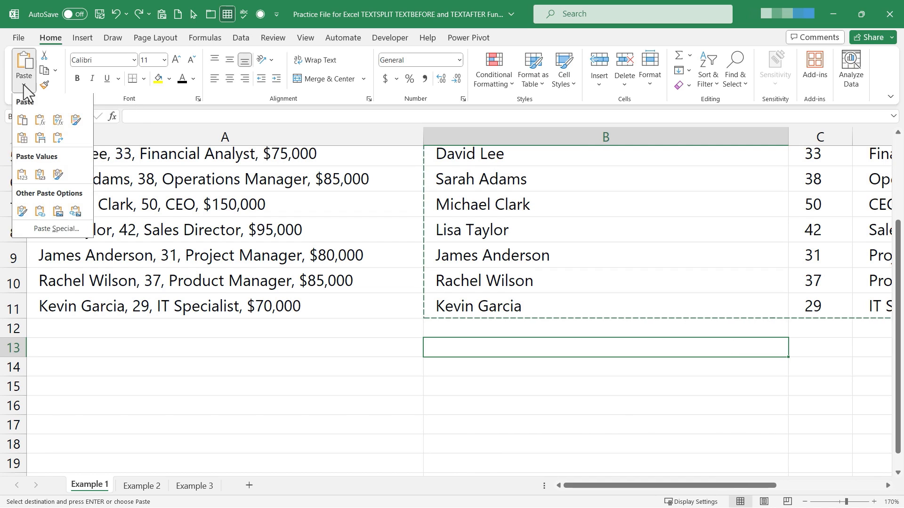
{"action": "left_click", "coordinate": [22, 175]}
{"action": "scroll", "coordinate": [360, 335], "scroll_direction": "down", "scroll_amount": 2}
{"action": "scroll", "coordinate": [359, 335], "scroll_direction": "right", "scroll_amount": 3}
{"action": "left_click", "coordinate": [575, 409]}
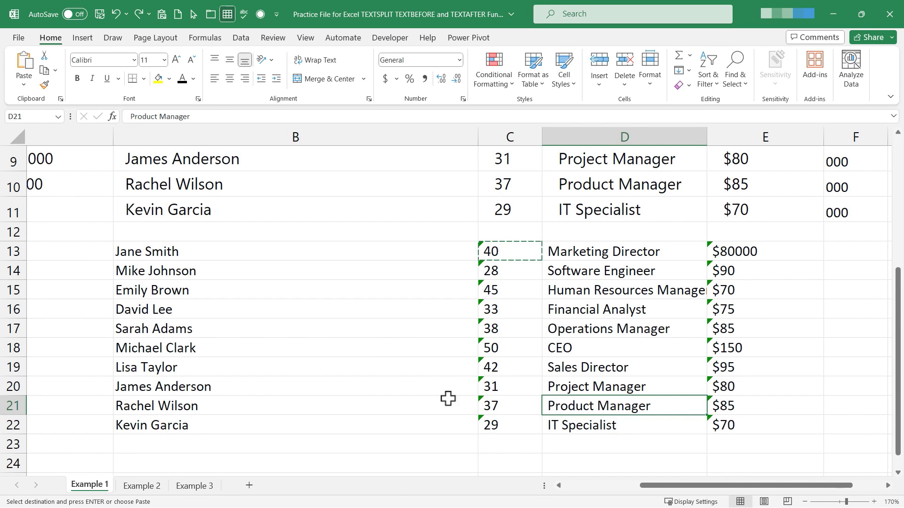
Step: Delete column A, which holds the original combined text
{"action": "left_click_drag", "start_coordinate": [671, 488], "coordinate": [545, 476]}
{"action": "scroll", "coordinate": [309, 303], "scroll_direction": "up", "scroll_amount": 3}
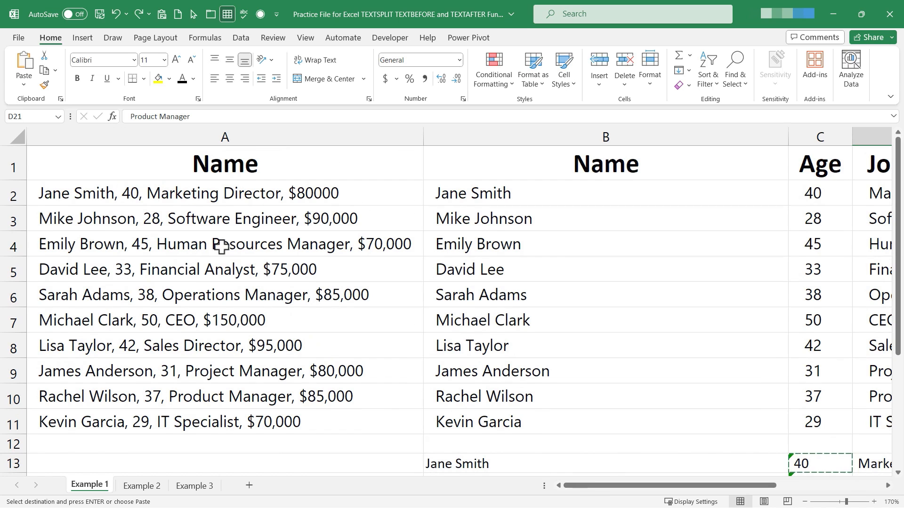
{"action": "scroll", "coordinate": [274, 334], "scroll_direction": "down", "scroll_amount": 3}
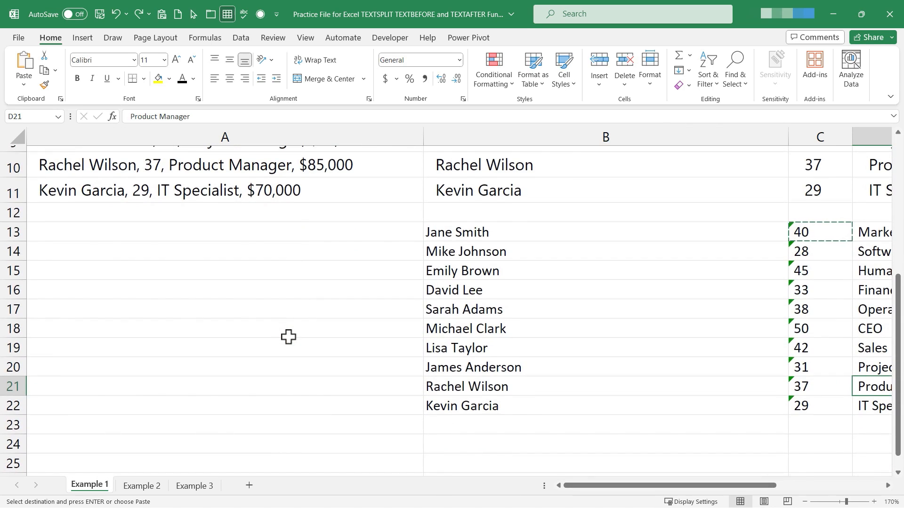
{"action": "scroll", "coordinate": [288, 334], "scroll_direction": "up", "scroll_amount": 3}
{"action": "right_click", "coordinate": [248, 134]}
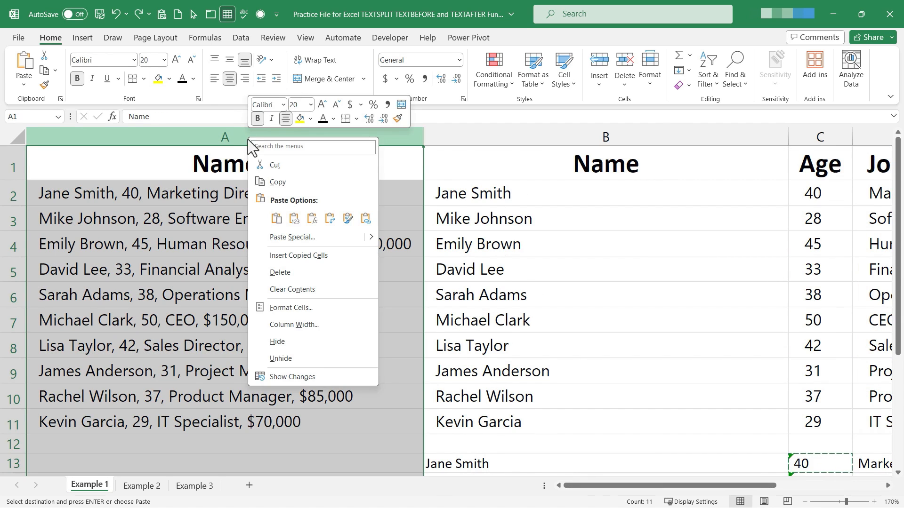
{"action": "left_click", "coordinate": [280, 272]}
{"action": "left_click", "coordinate": [537, 294]}
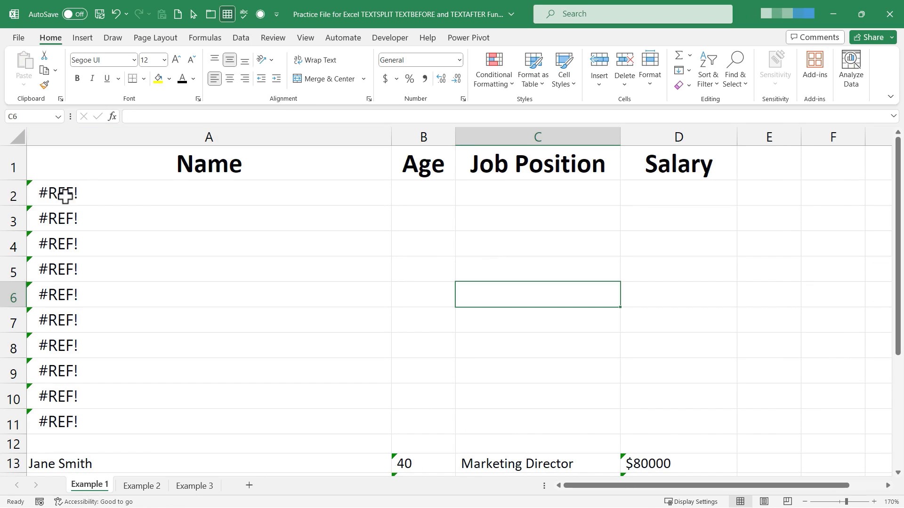
Step: Delete rows 2 to 12 containing the broken formulas, and autofit the width of column A
{"action": "left_click_drag", "start_coordinate": [10, 194], "coordinate": [1, 443]}
{"action": "right_click", "coordinate": [13, 244]}
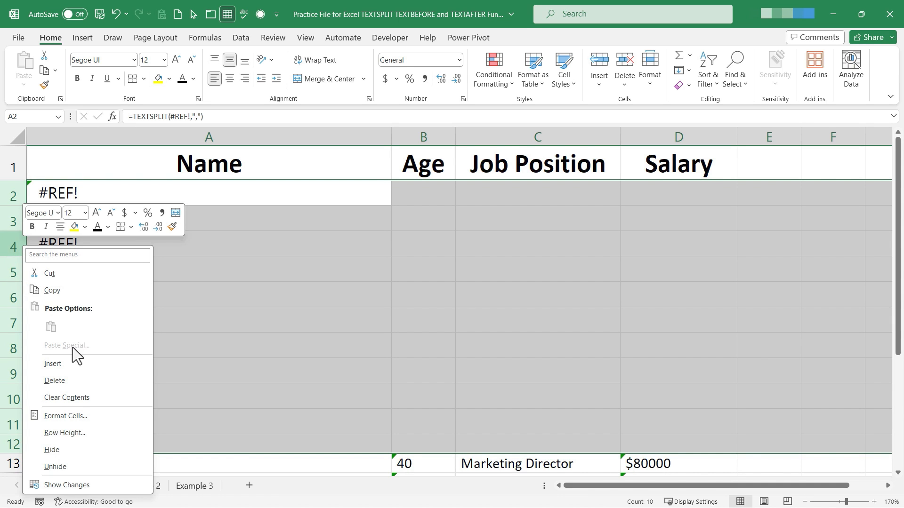
{"action": "left_click", "coordinate": [54, 381]}
{"action": "left_click", "coordinate": [538, 440]}
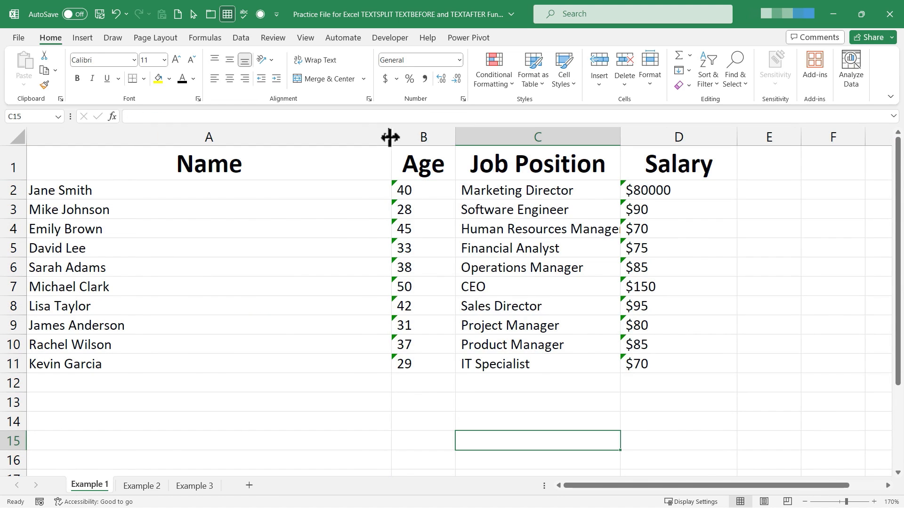
{"action": "double_click", "coordinate": [390, 137]}
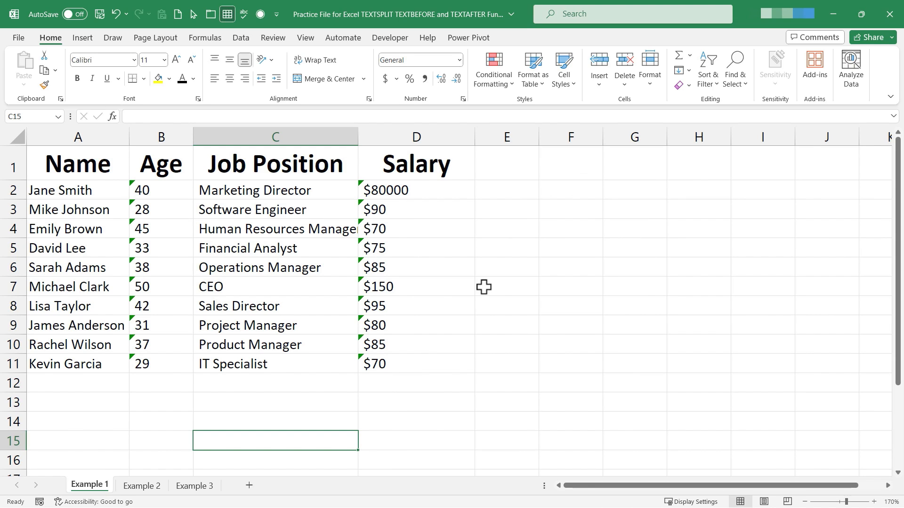
Step: On the Example 2 sheet, enter =TEXTSPLIT(A2," ") in cell A4 to split the band names into columns at each space
{"action": "left_click", "coordinate": [141, 486]}
{"action": "left_click", "coordinate": [217, 233]}
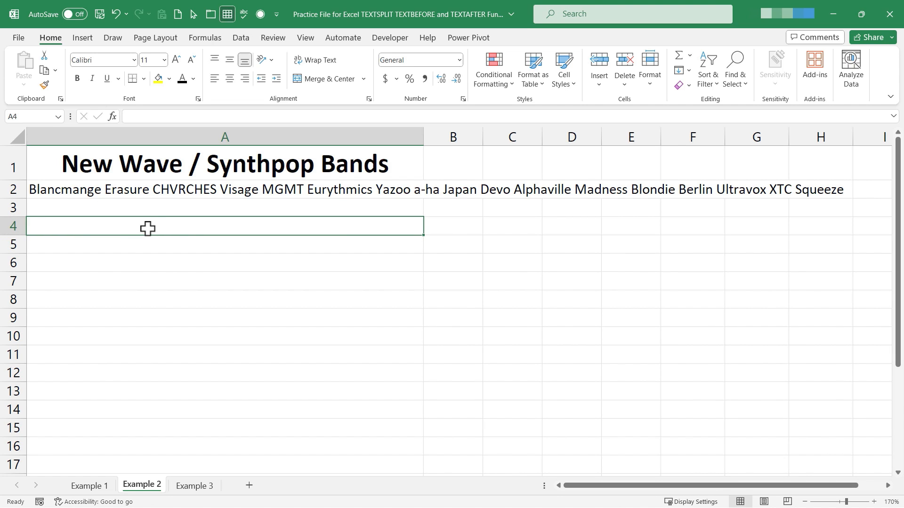
{"action": "type", "text": "=textsplit"}
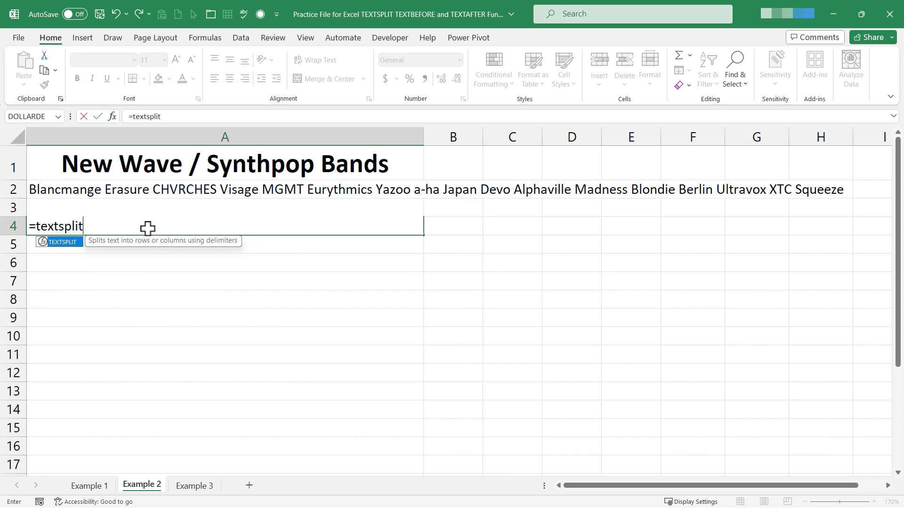
{"action": "type", "text": "("}
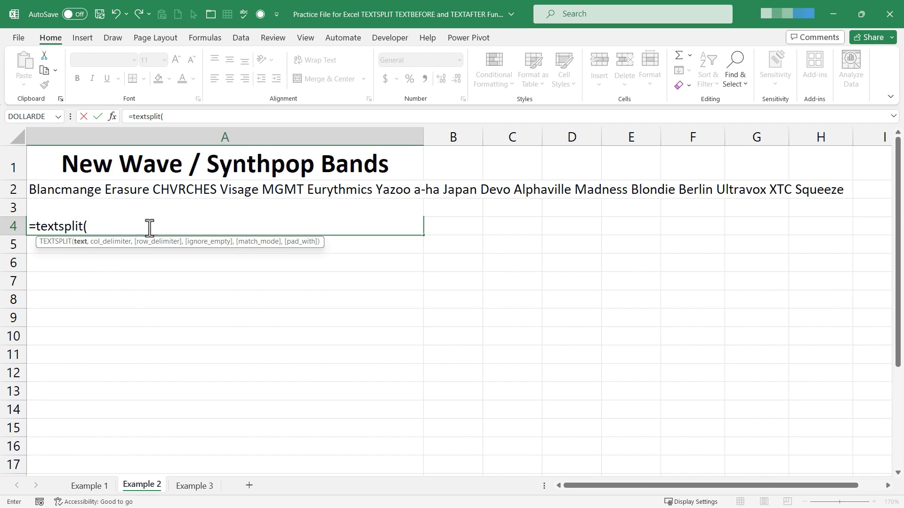
{"action": "left_click", "coordinate": [103, 191]}
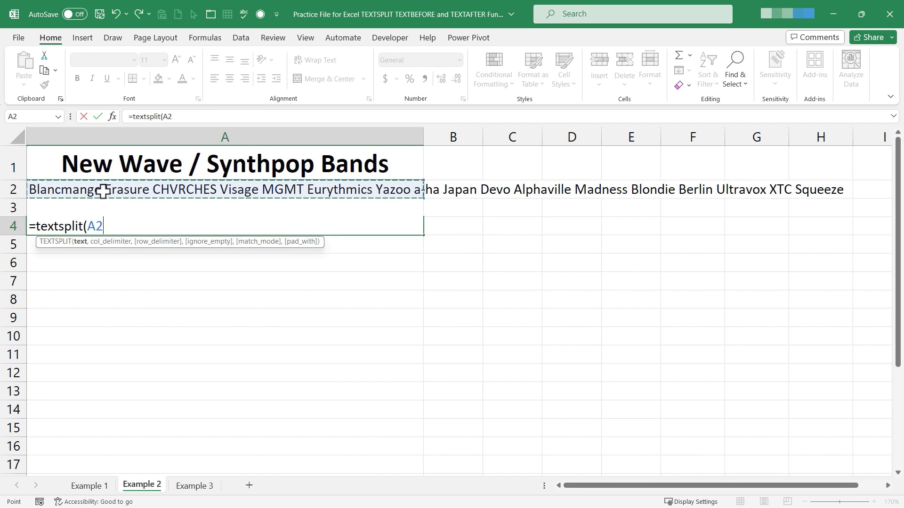
{"action": "type", "text": ","}
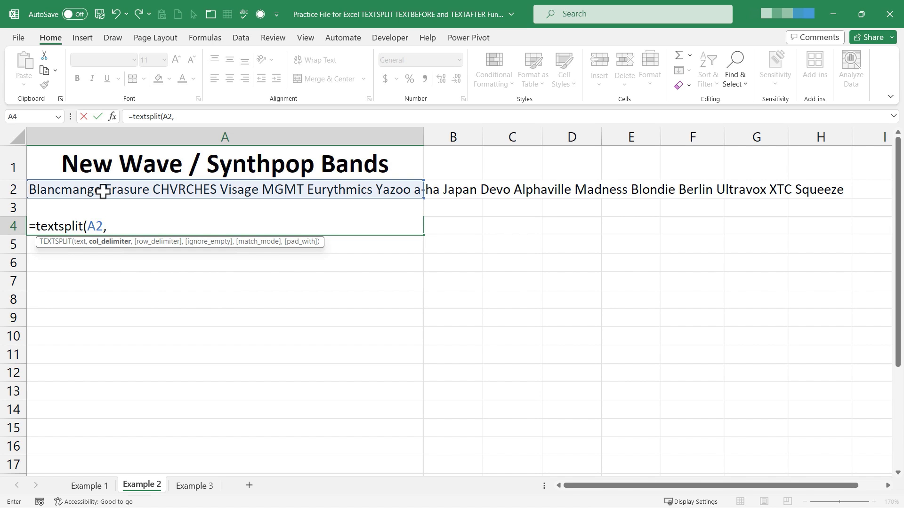
{"action": "type", "text": "\" \")"}
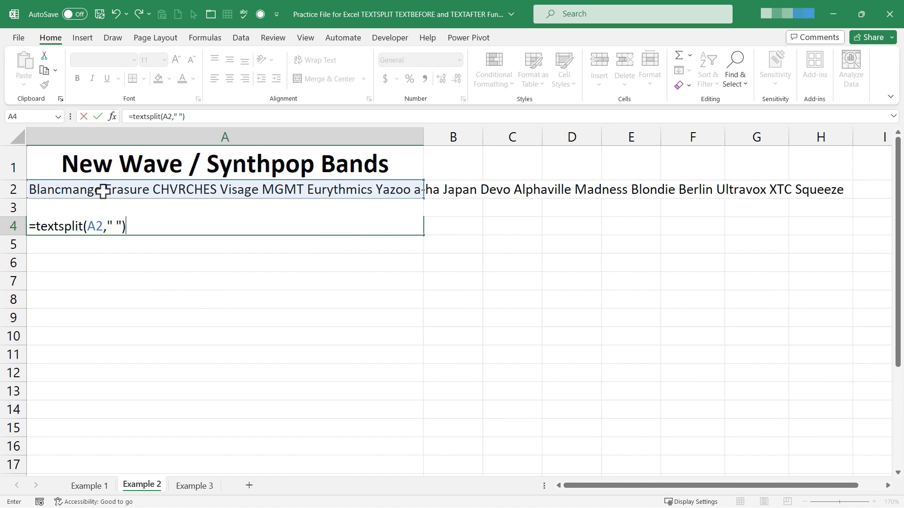
{"action": "key", "text": "Up"}
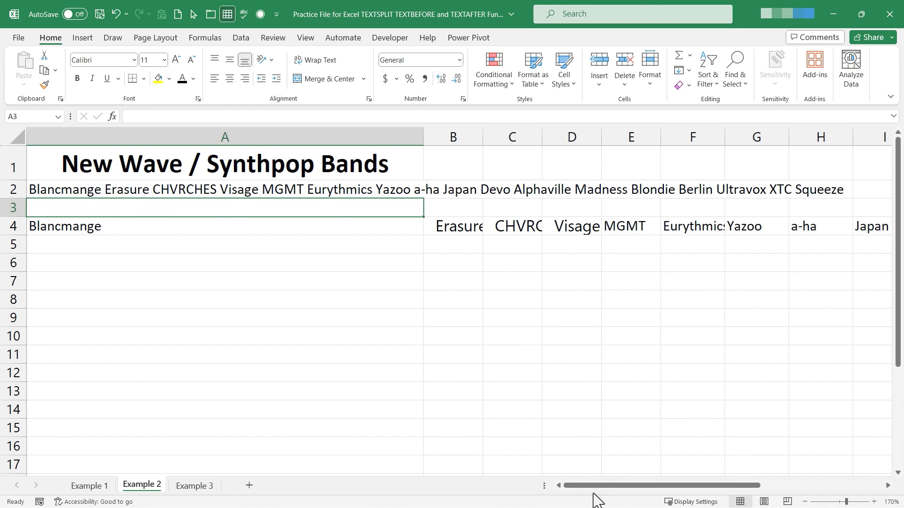
Step: Enter =TRANSPOSE(A4#) in cell A6 to turn the split row of band names into a vertical list, and look through the list
{"action": "left_click_drag", "start_coordinate": [594, 485], "coordinate": [209, 392]}
{"action": "left_click", "coordinate": [110, 263]}
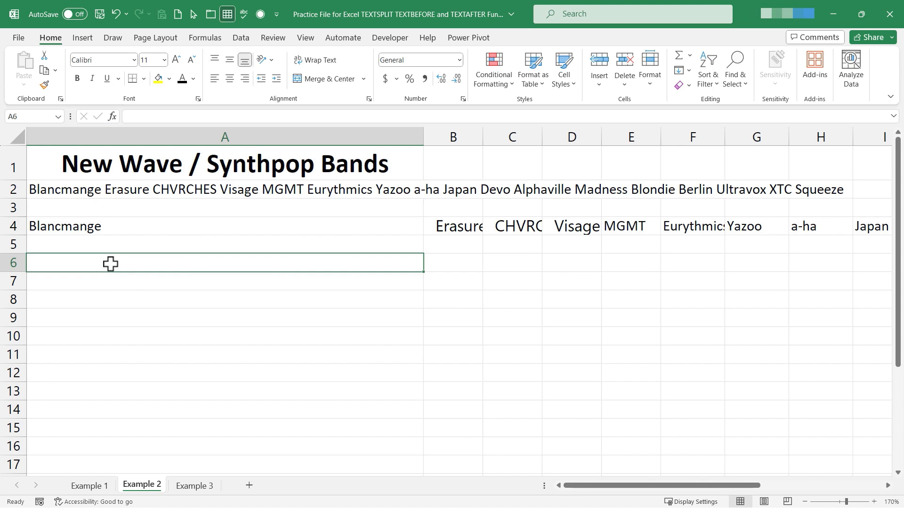
{"action": "type", "text": "=tran"}
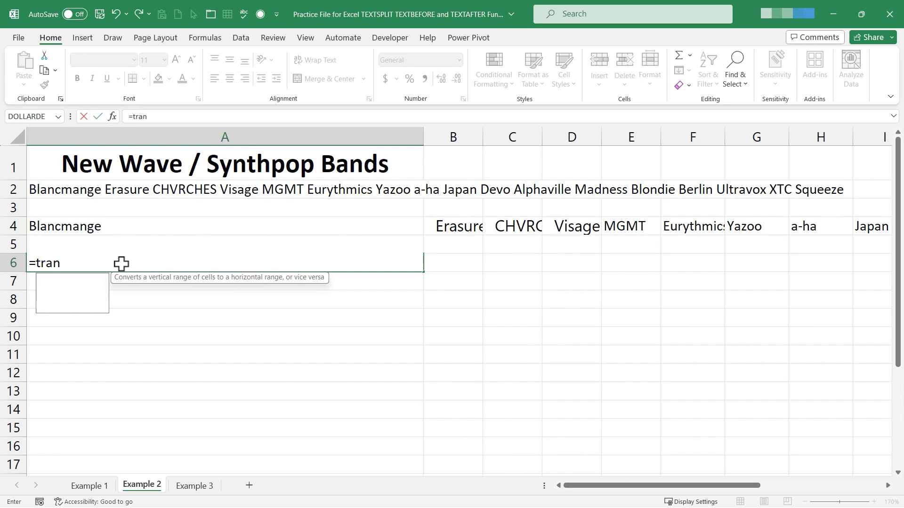
{"action": "type", "text": "spose("}
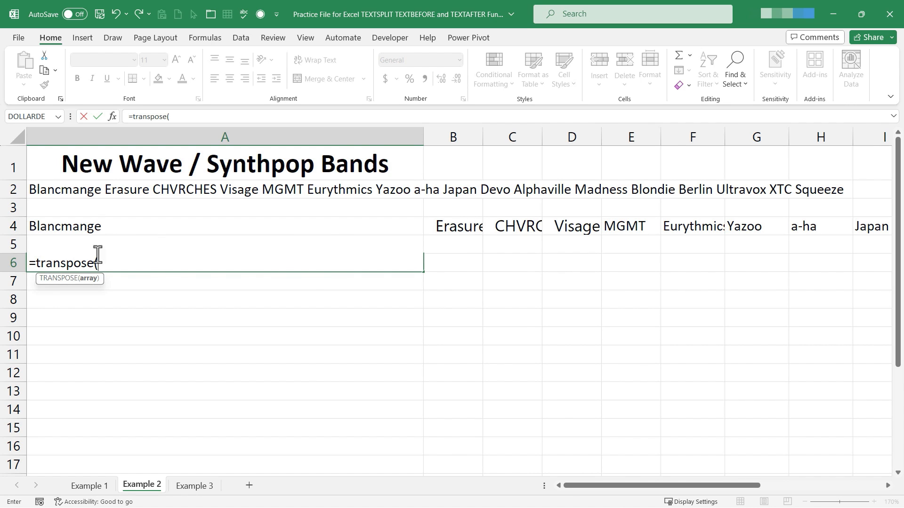
{"action": "left_click_drag", "start_coordinate": [72, 227], "coordinate": [640, 228]}
{"action": "key", "text": "Return"}
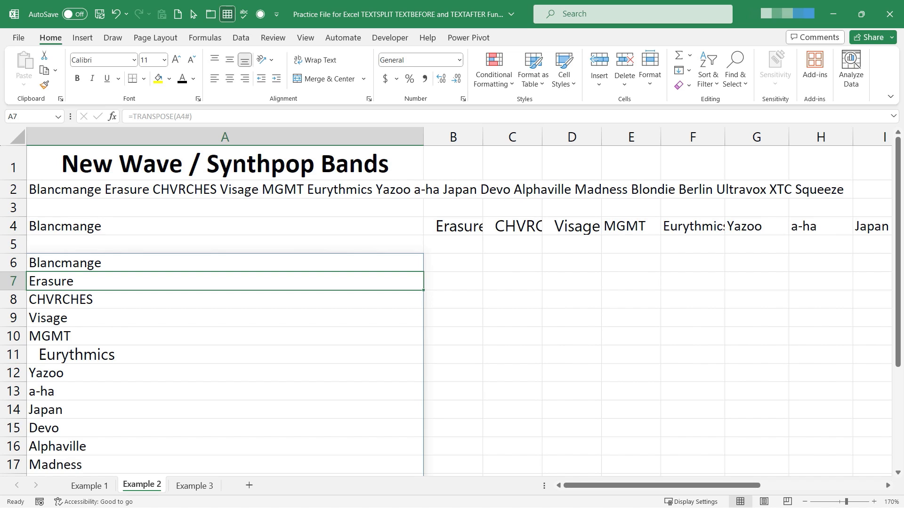
{"action": "left_click", "coordinate": [524, 247]}
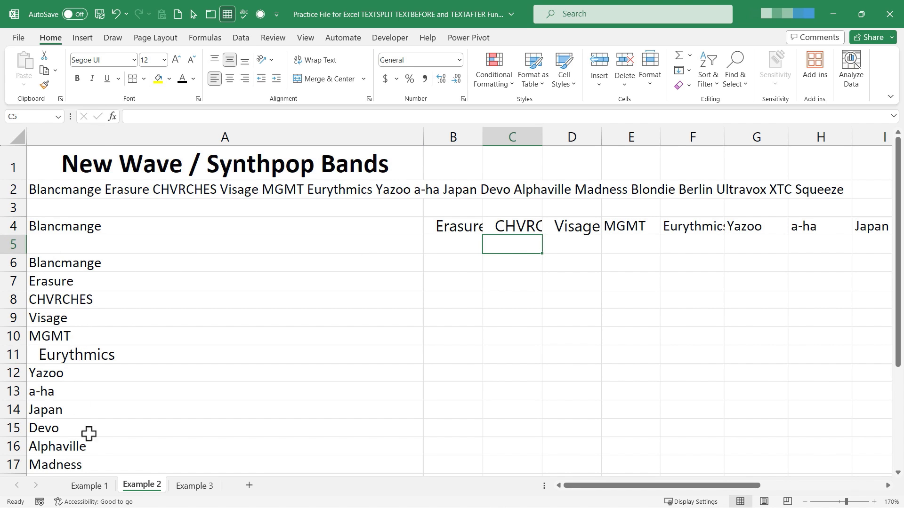
{"action": "scroll", "coordinate": [134, 330], "scroll_direction": "down", "scroll_amount": 3}
{"action": "scroll", "coordinate": [136, 334], "scroll_direction": "up", "scroll_amount": 2}
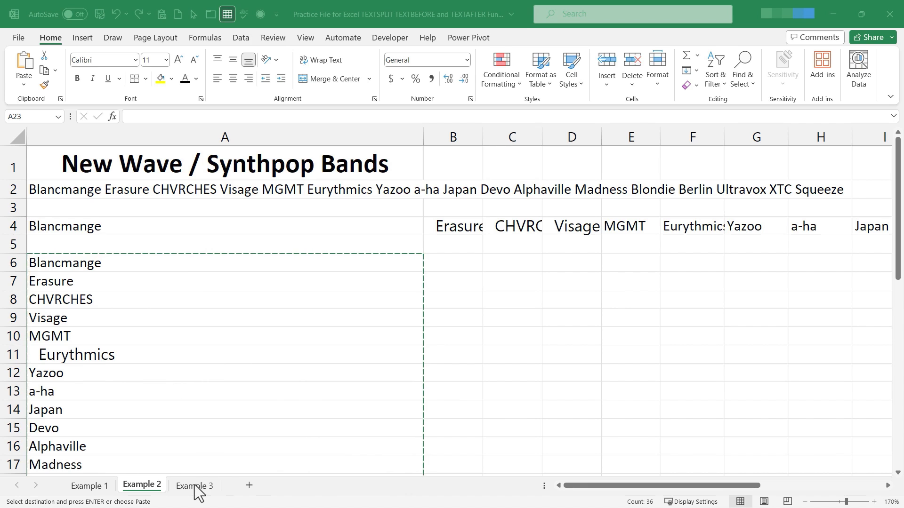
Step: On the Example 3 sheet, enter =TEXTBEFORE(A2," ") in cell B2 to extract the first name, and select that cell
{"action": "key", "text": "ctrl+a"}
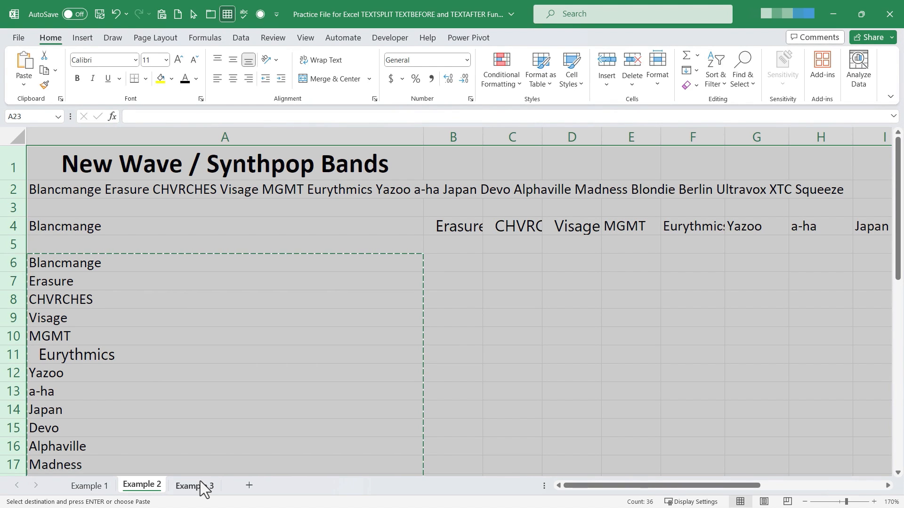
{"action": "left_click", "coordinate": [194, 487]}
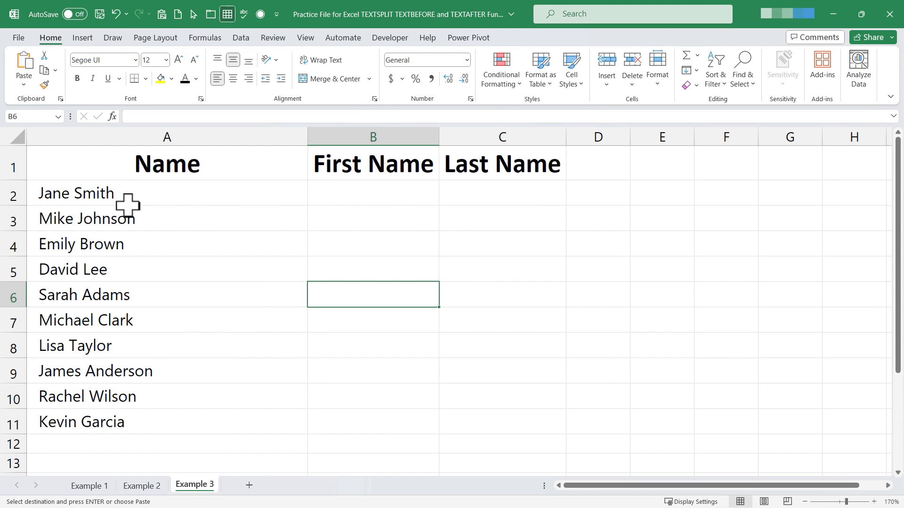
{"action": "left_click", "coordinate": [361, 203]}
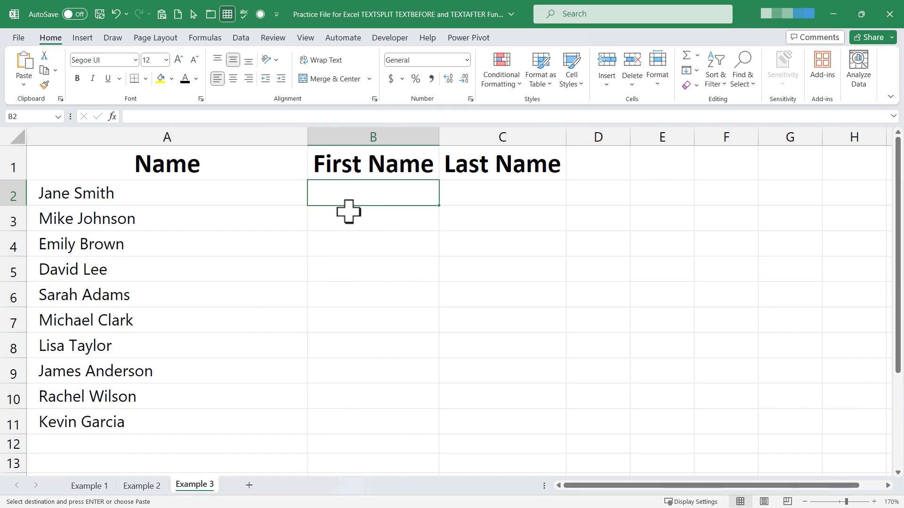
{"action": "key", "text": "Escape"}
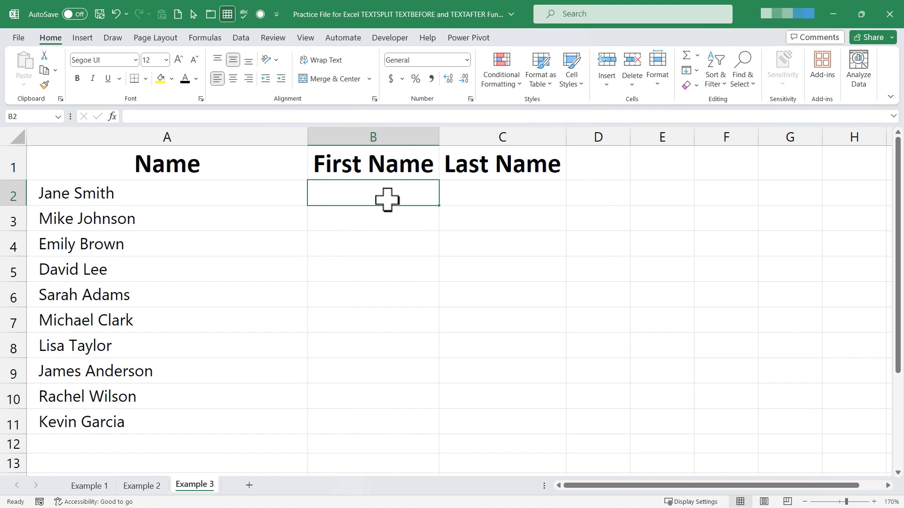
{"action": "type", "text": "=te"}
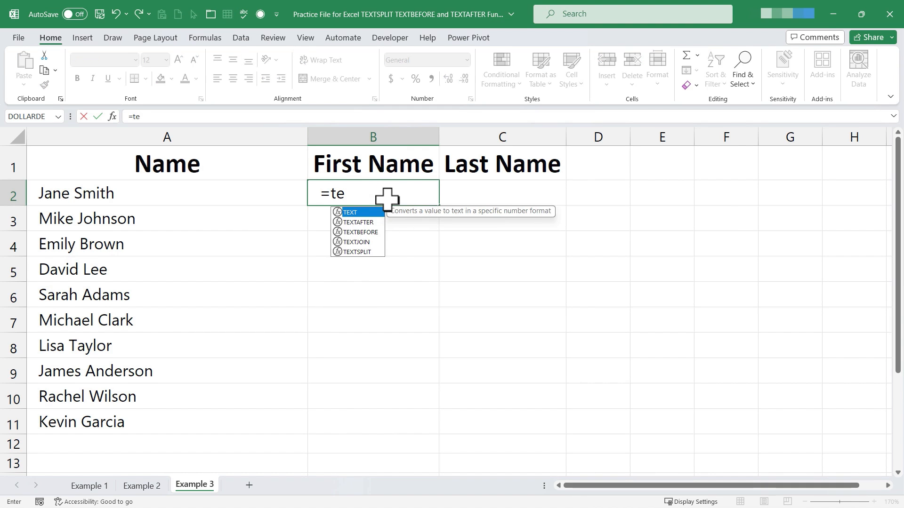
{"action": "type", "text": "xtbefore("}
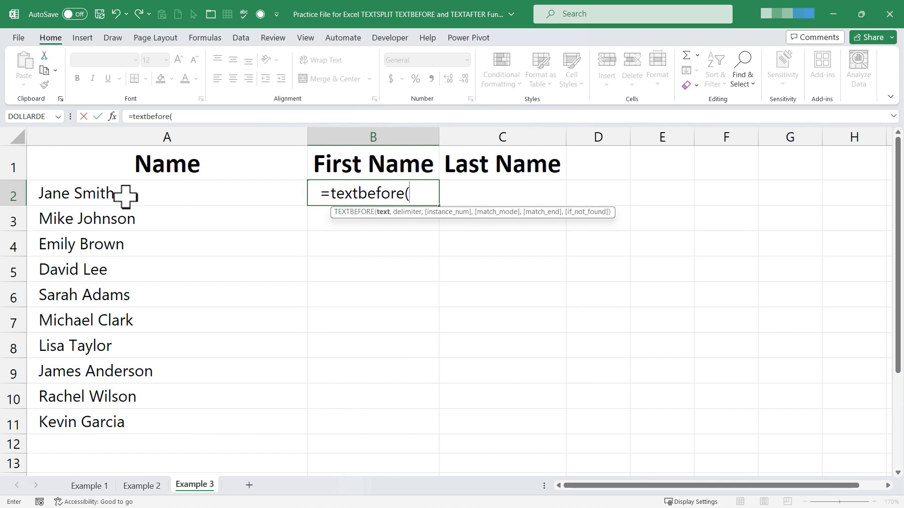
{"action": "left_click", "coordinate": [132, 196]}
{"action": "type", "text": ","}
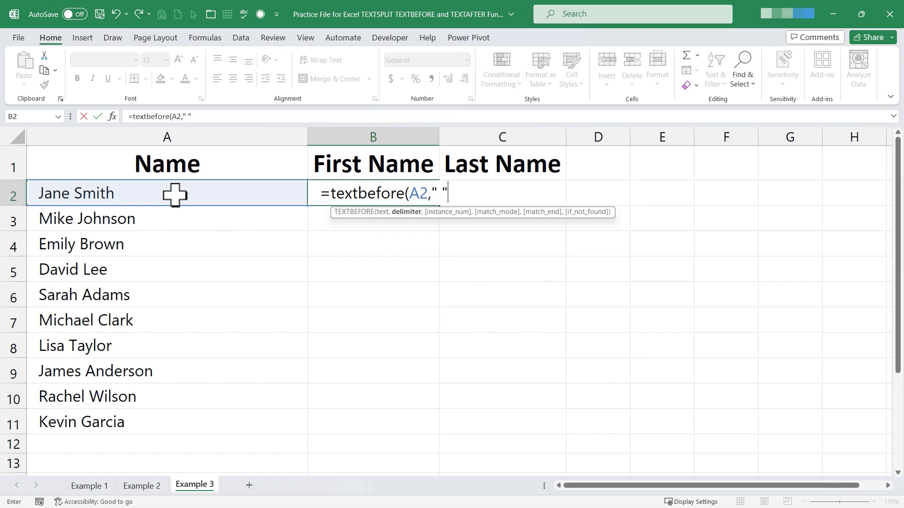
{"action": "type", "text": ")"}
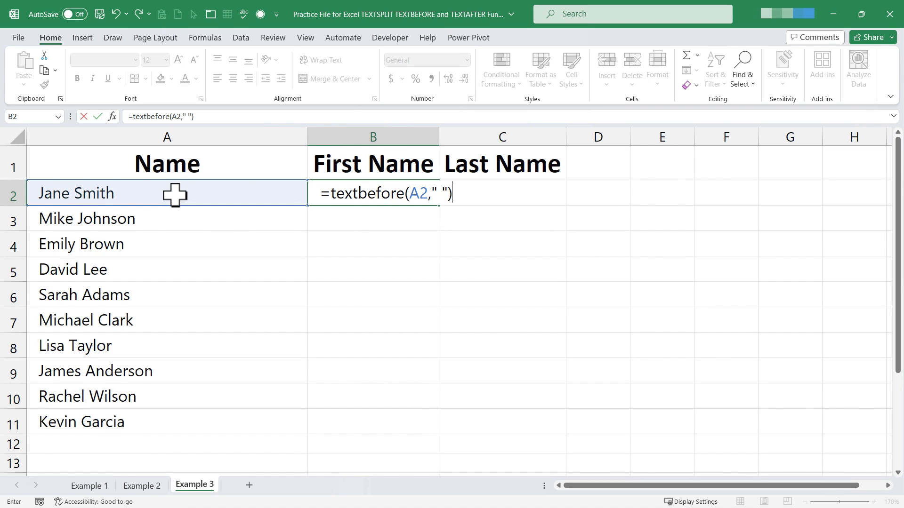
{"action": "key", "text": "Return"}
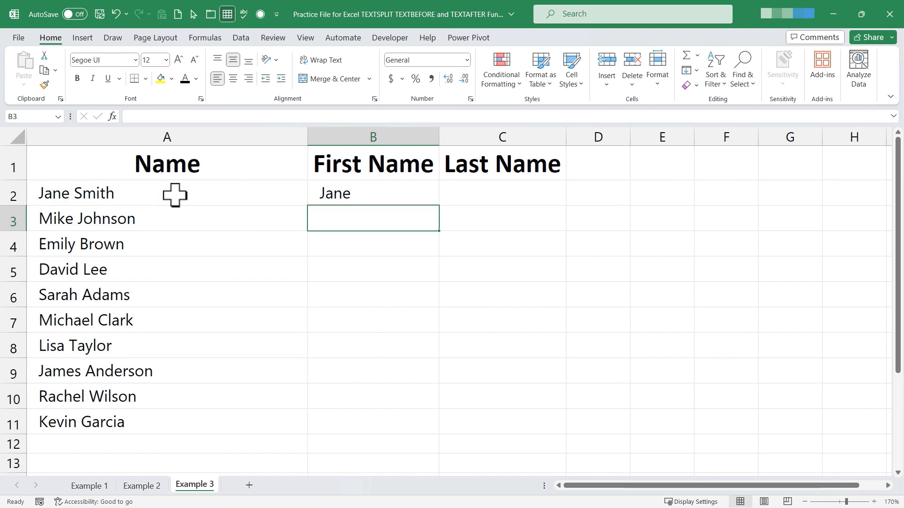
{"action": "left_click", "coordinate": [372, 198]}
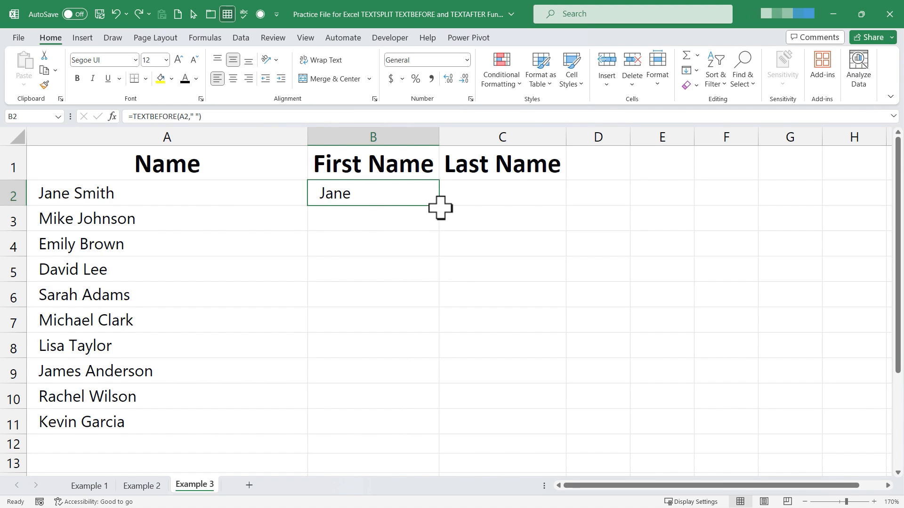
Step: Fill the first-name formula down through B11, and enter =TEXTAFTER(A2," ") in cell C2 to extract the last name
{"action": "double_click", "coordinate": [442, 209]}
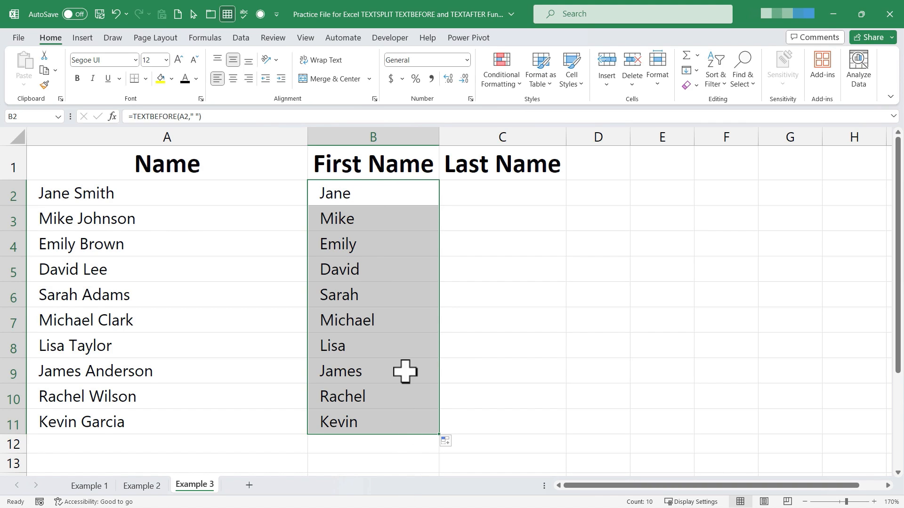
{"action": "left_click", "coordinate": [500, 200]}
{"action": "type", "text": "="}
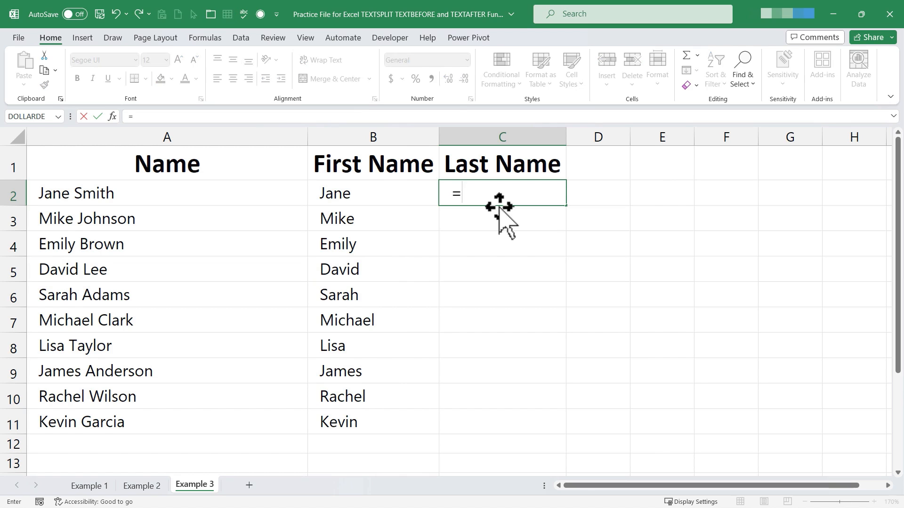
{"action": "type", "text": "textafter("}
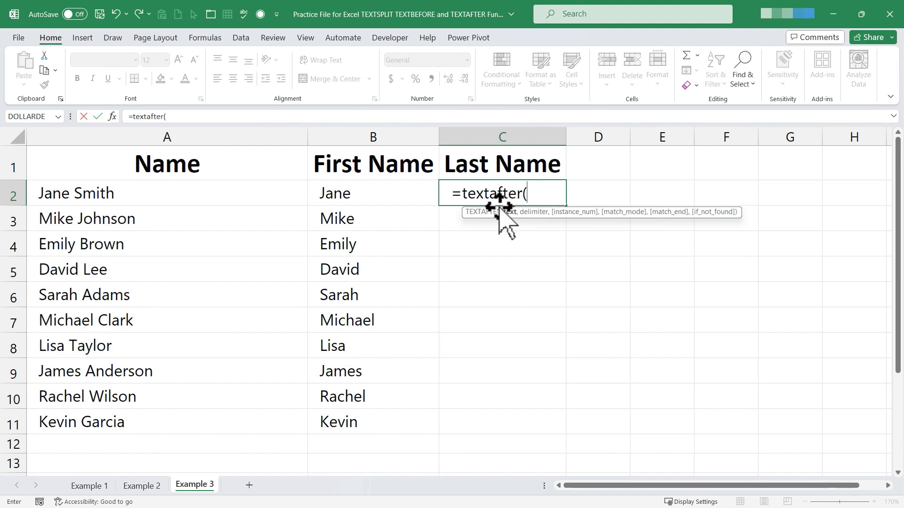
{"action": "left_click", "coordinate": [142, 193]}
{"action": "type", "text": ","}
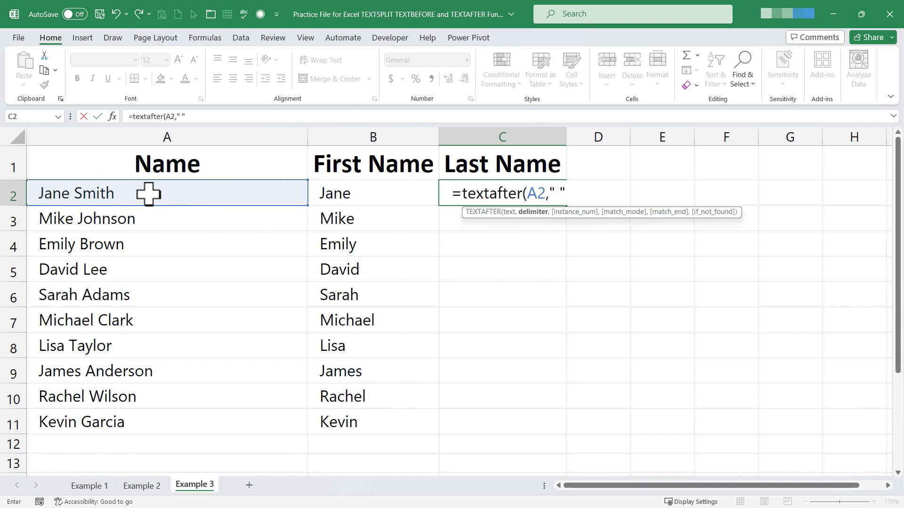
{"action": "key", "text": "Return"}
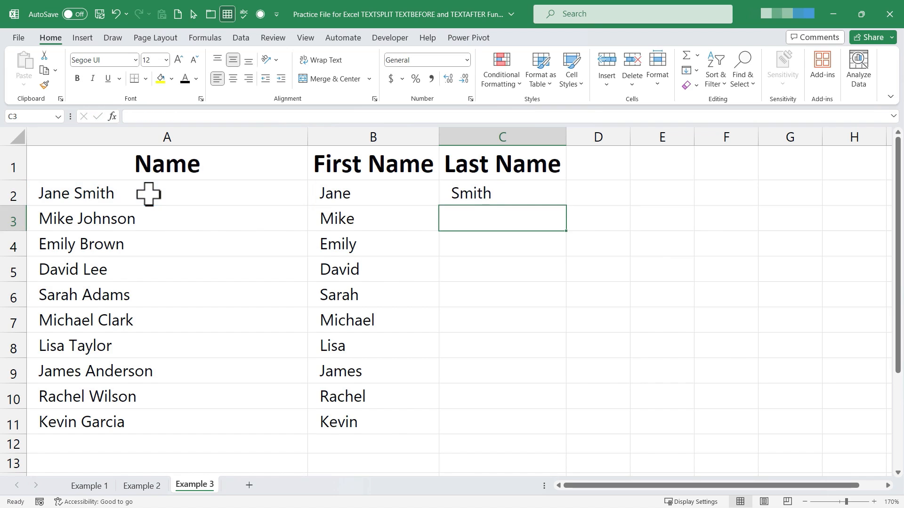
Step: Fill the last-name formula from C2 down through C11
{"action": "left_click", "coordinate": [554, 192]}
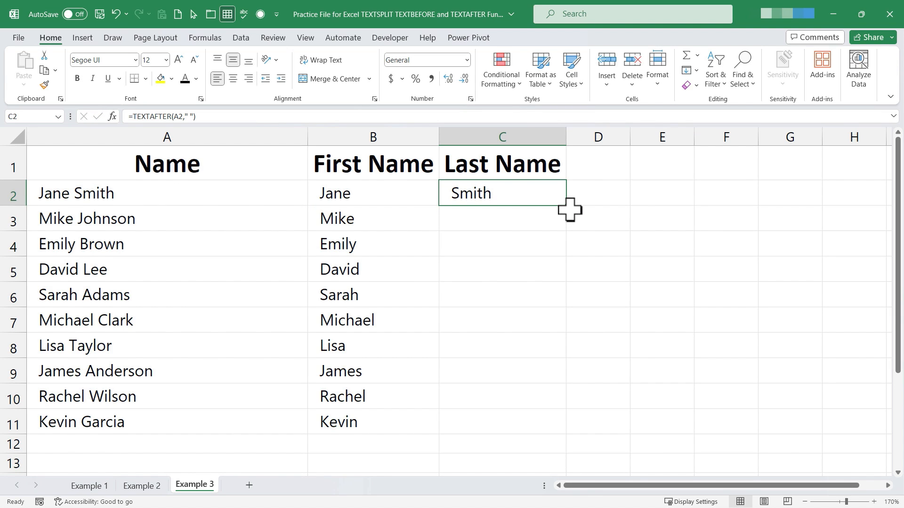
{"action": "double_click", "coordinate": [567, 207]}
{"action": "left_click", "coordinate": [634, 244]}
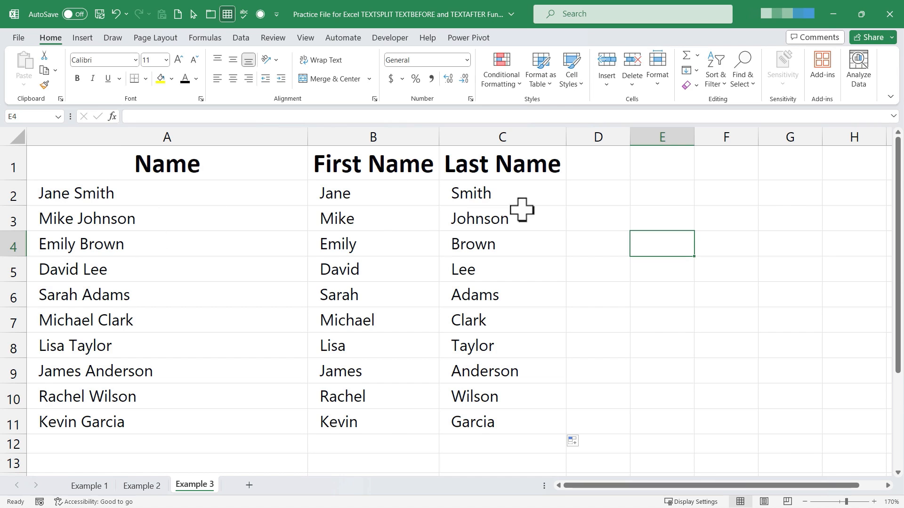
{"action": "left_click", "coordinate": [79, 488]}
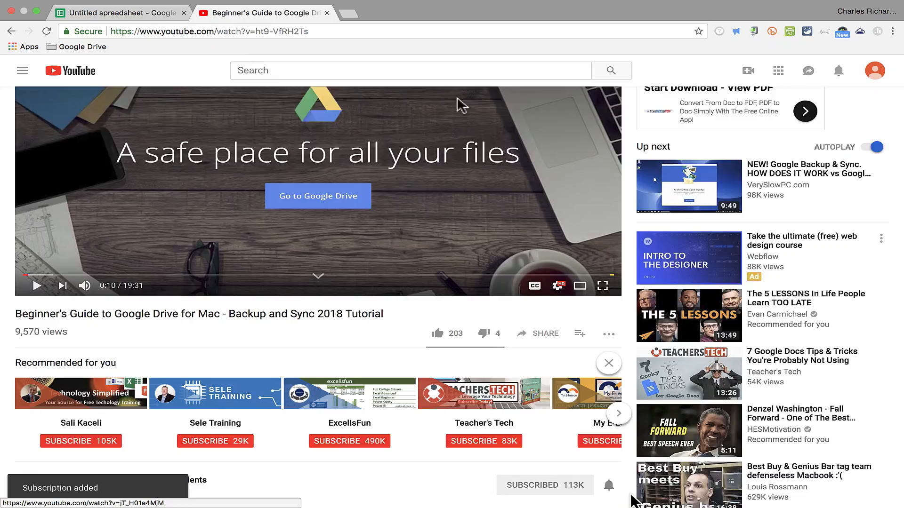
Step: On YouTube, open the Super Thanks options for the video "Use Microsoft Excel Completely FREE!: Excel for Web"
{"action": "scroll", "coordinate": [594, 423], "scroll_direction": "down", "scroll_amount": 3}
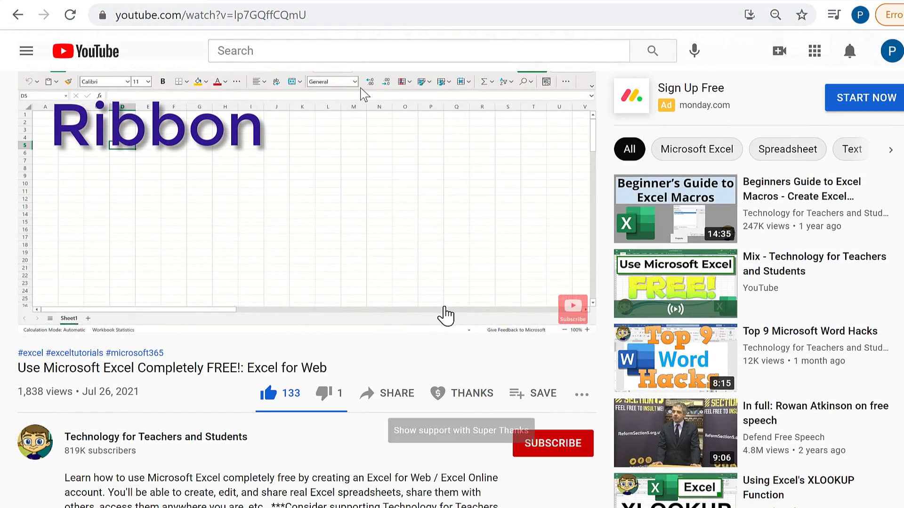
{"action": "left_click", "coordinate": [479, 401]}
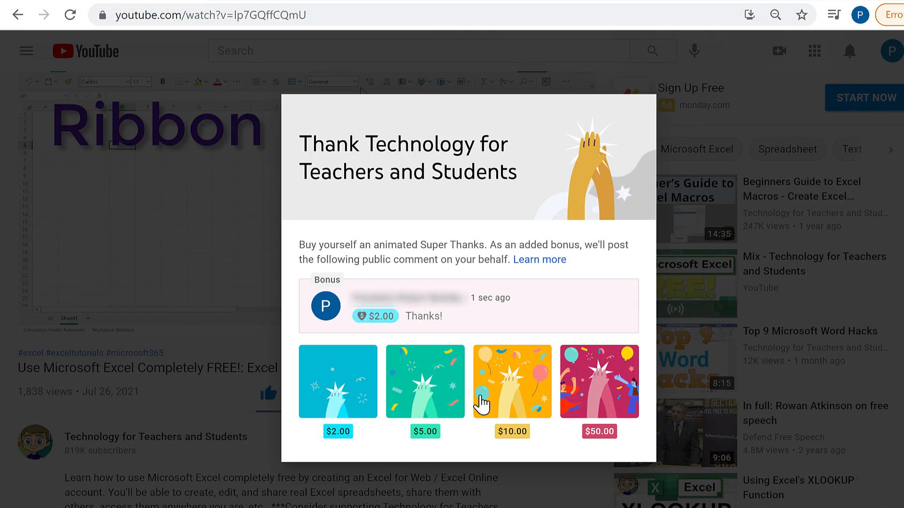